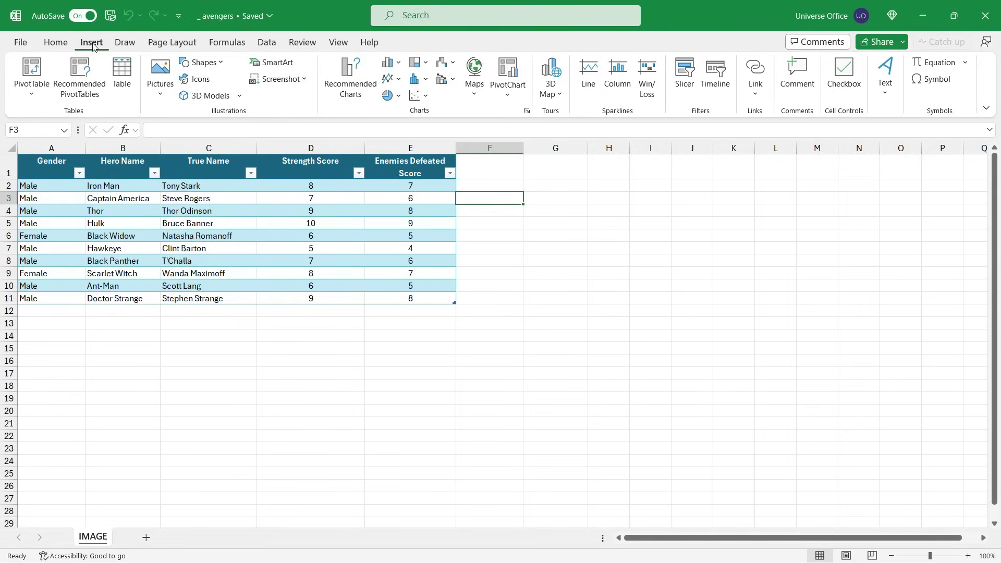
Add an 'Image' header in F1 so the hero table extends to column F.
{"action": "left_click", "coordinate": [158, 93]}
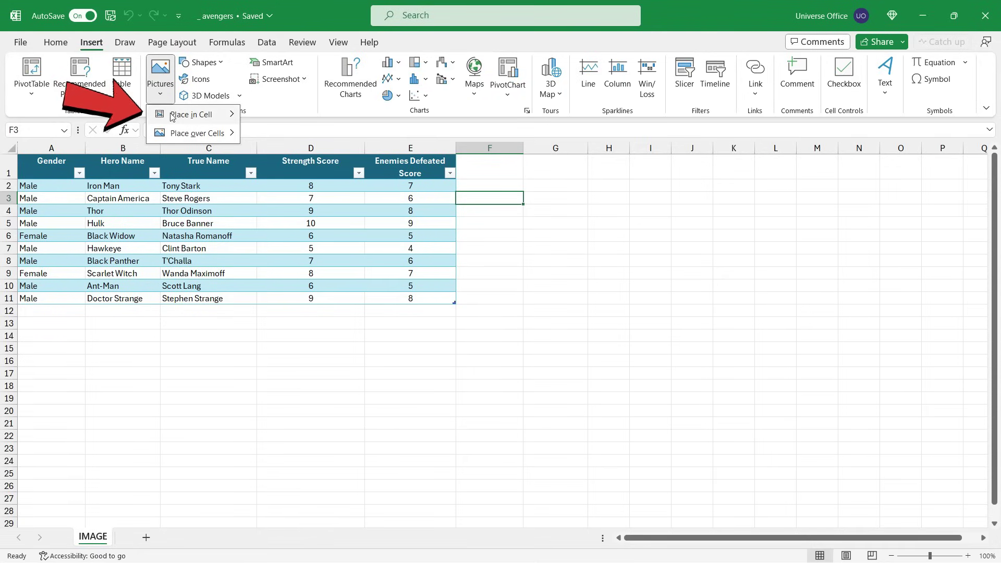
{"action": "mouse_move", "coordinate": [191, 114]}
{"action": "left_click", "coordinate": [483, 186]}
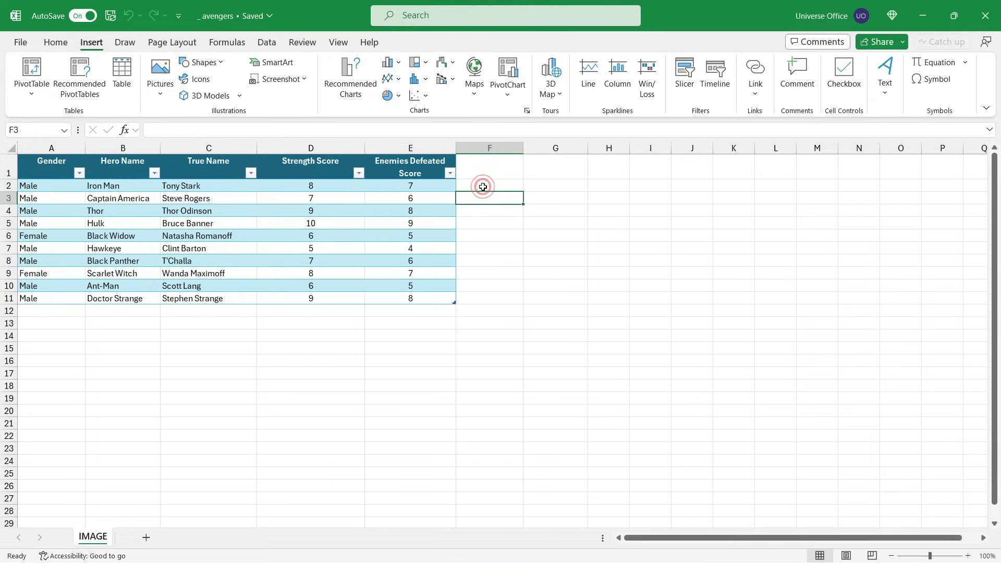
{"action": "left_click", "coordinate": [483, 187]}
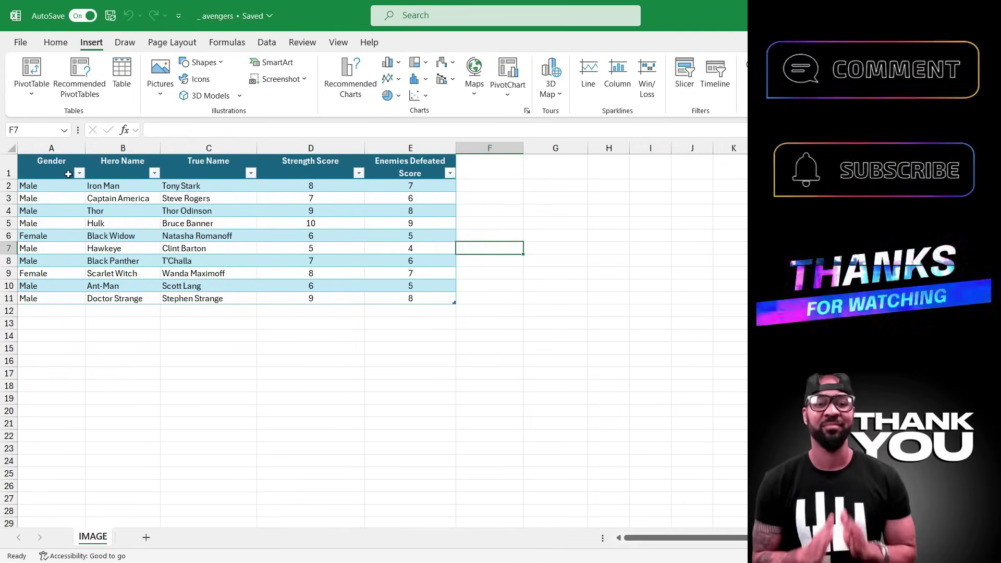
{"action": "scroll", "coordinate": [70, 176], "scroll_direction": "up", "scroll_amount": 3}
{"action": "left_click_drag", "start_coordinate": [70, 175], "coordinate": [547, 346]}
{"action": "left_click", "coordinate": [631, 186]}
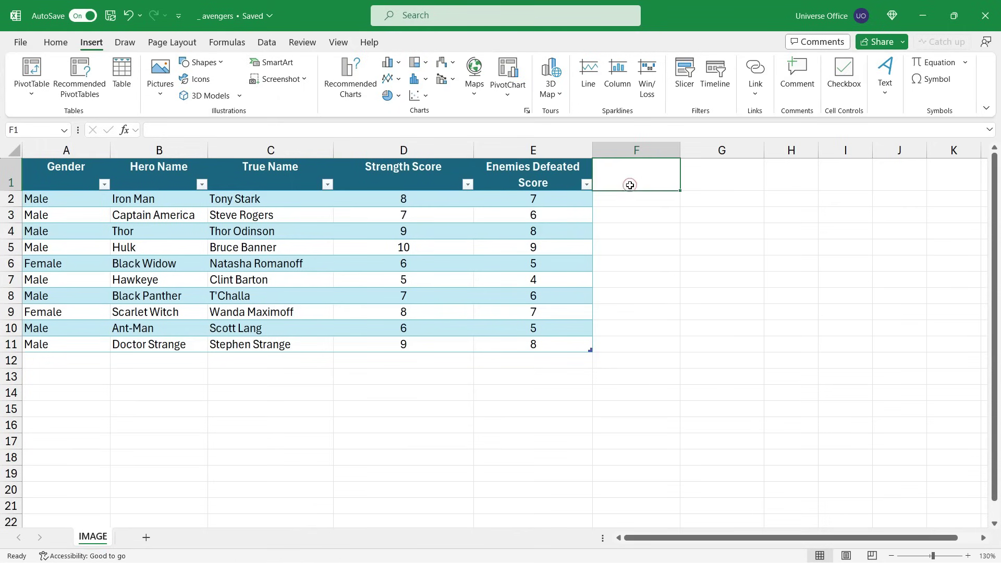
{"action": "type", "text": "Image"}
{"action": "key", "text": "Return"}
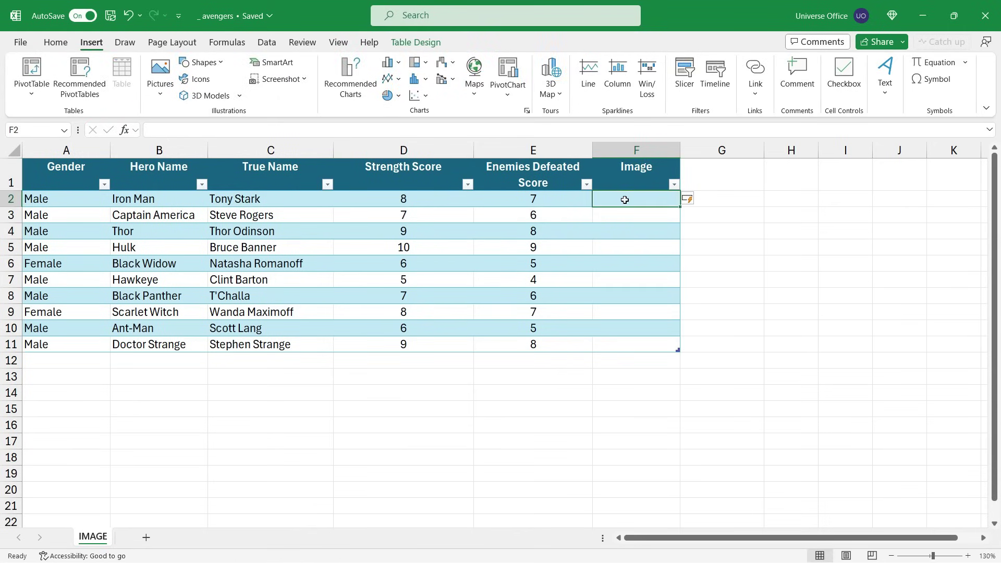
Place the iron man picture from this device into cell F2.
{"action": "left_click", "coordinate": [160, 84]}
{"action": "mouse_move", "coordinate": [174, 121]}
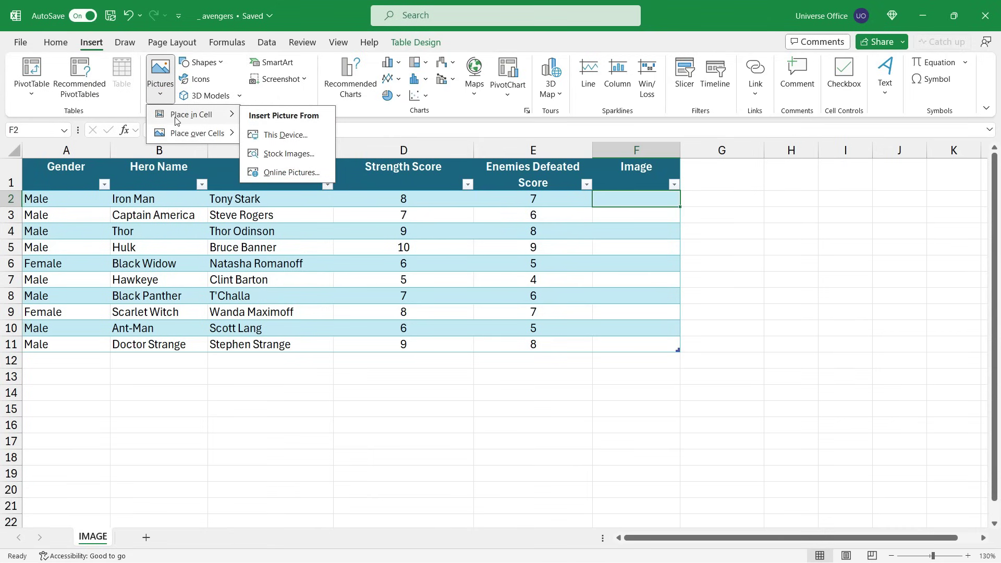
{"action": "left_click", "coordinate": [288, 136]}
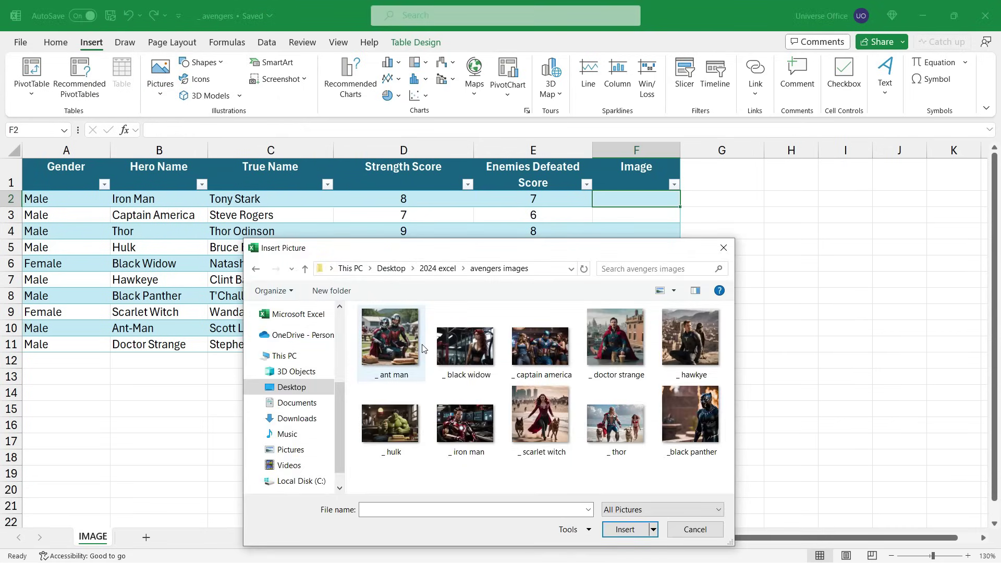
{"action": "left_click", "coordinate": [476, 434]}
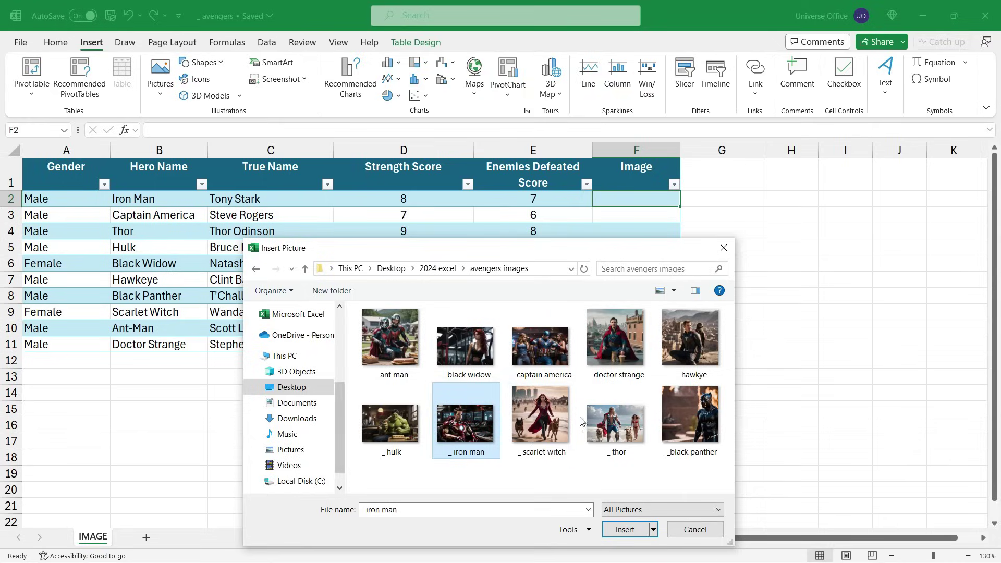
{"action": "left_click", "coordinate": [626, 529]}
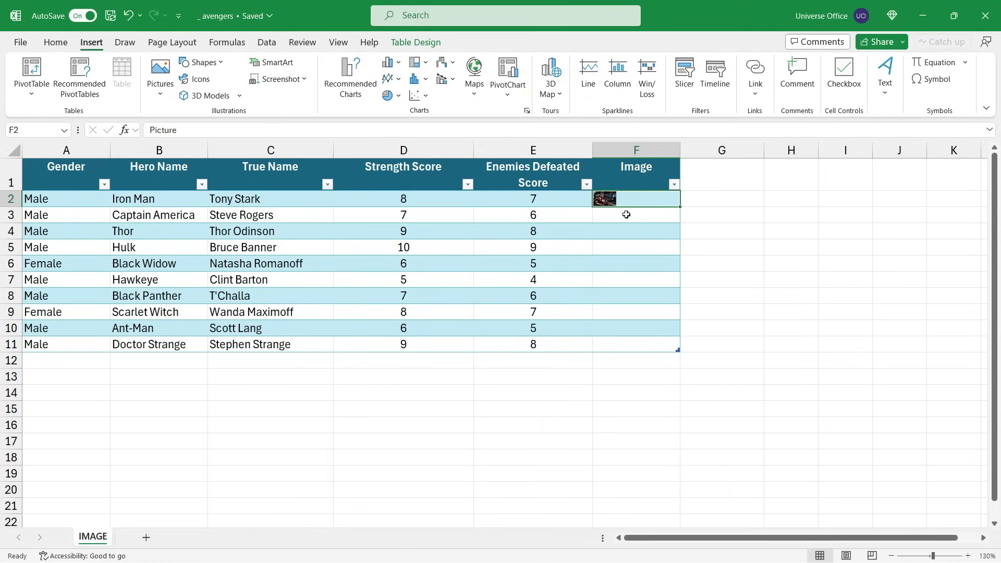
Place all the remaining hero pictures from this device into cells F3:F11.
{"action": "left_click_drag", "start_coordinate": [627, 215], "coordinate": [614, 341]}
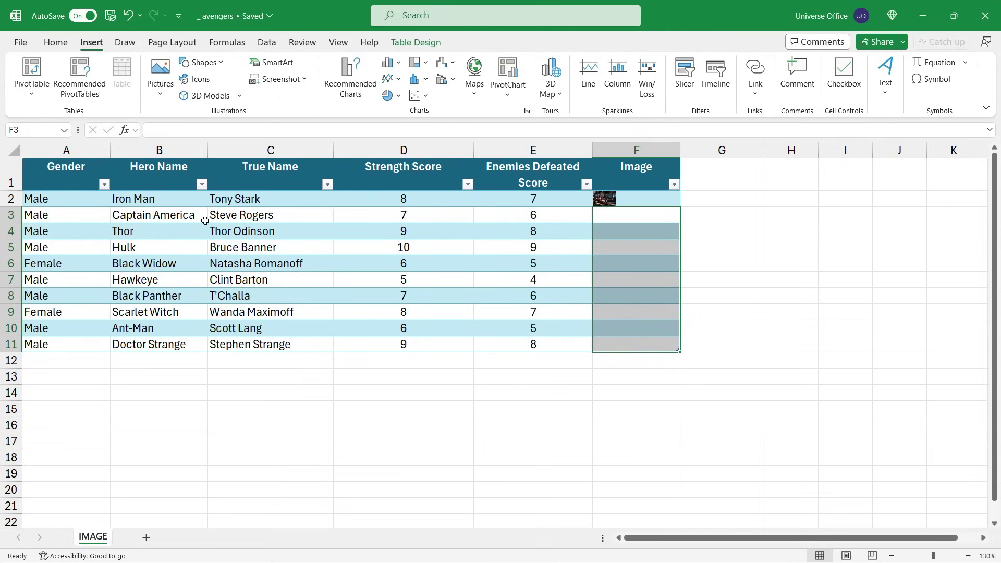
{"action": "left_click", "coordinate": [160, 73]}
{"action": "left_click", "coordinate": [189, 112]}
{"action": "key", "text": "ctrl+a"}
{"action": "left_click", "coordinate": [608, 537]}
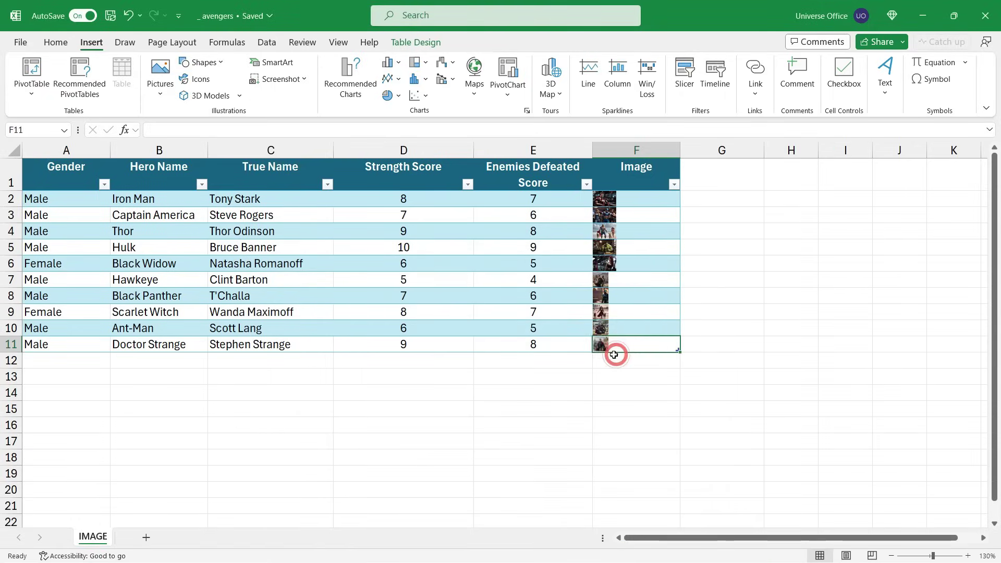
Centre the pictures in their cells, then try a taller row 2 and undo it.
{"action": "left_click", "coordinate": [57, 44]}
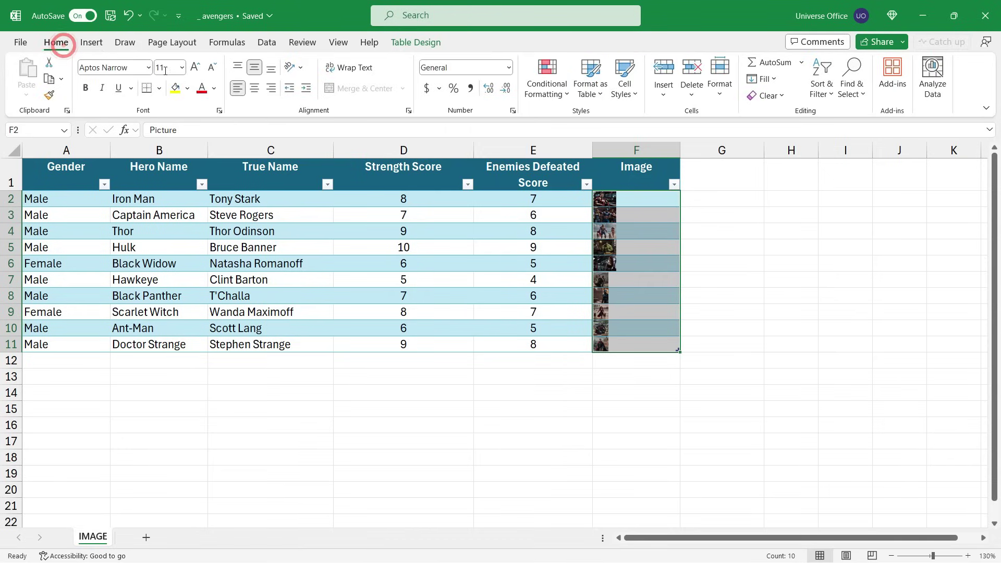
{"action": "left_click", "coordinate": [255, 89]}
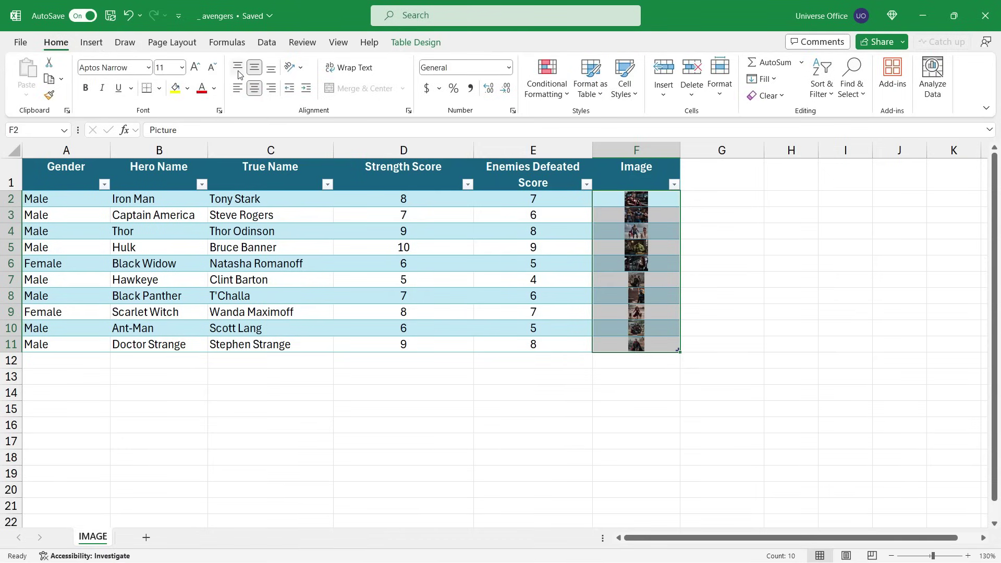
{"action": "left_click", "coordinate": [156, 214]}
{"action": "left_click_drag", "start_coordinate": [10, 207], "coordinate": [10, 300]}
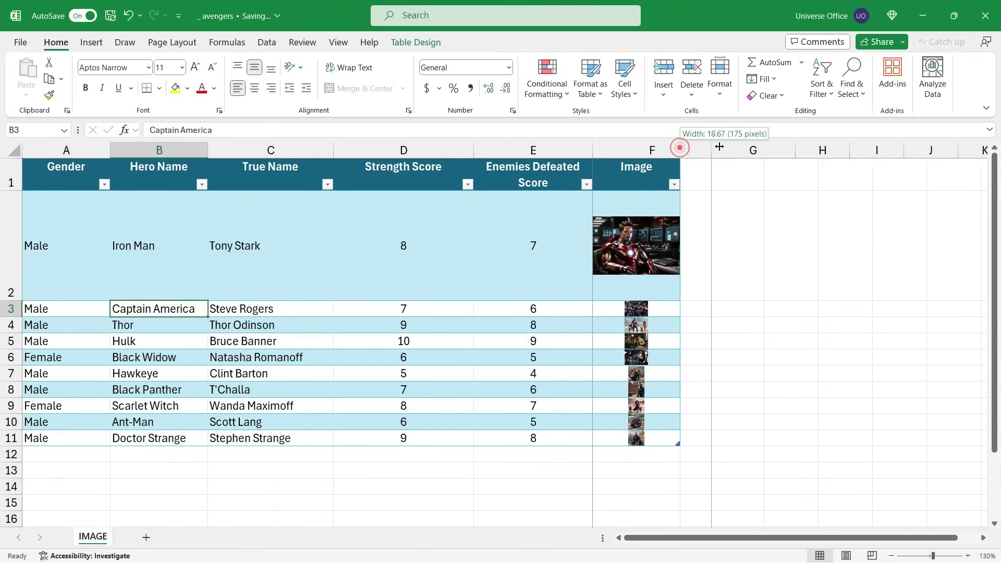
{"action": "key", "text": "ctrl+z"}
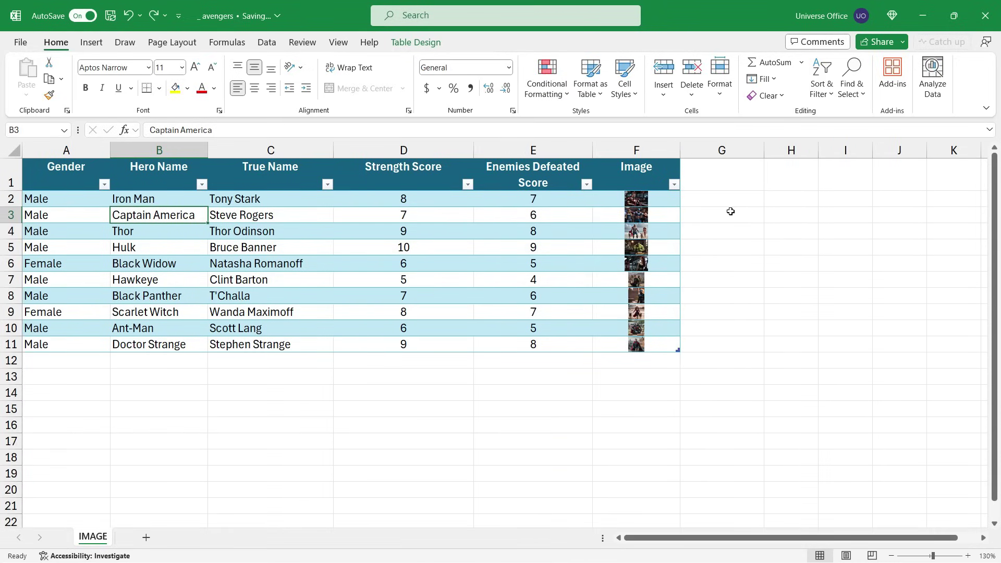
Give C14 a List validation sourced from =INDIRECT("Table1[Hero Name]") and check its dropdown.
{"action": "left_click", "coordinate": [305, 392]}
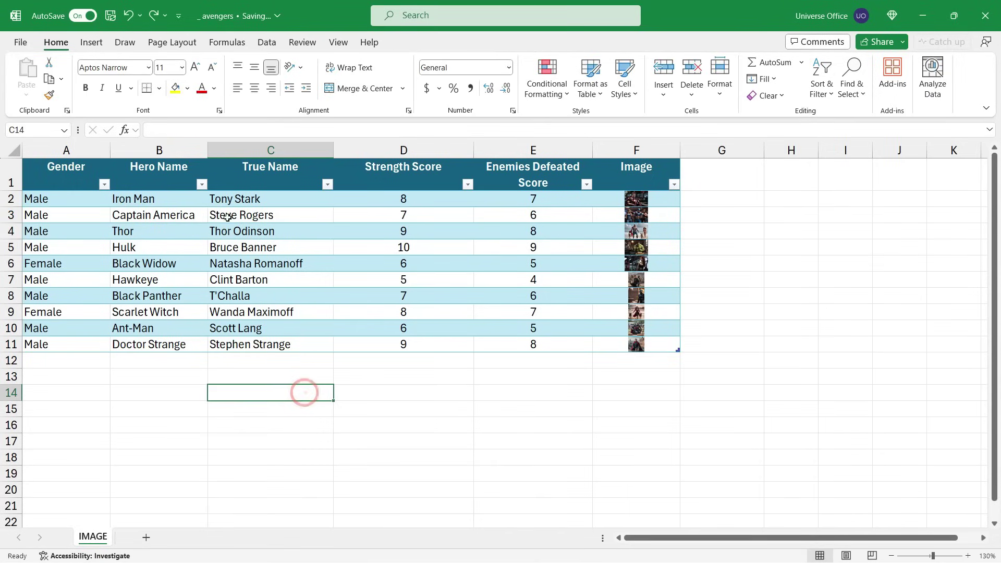
{"action": "left_click", "coordinate": [272, 44]}
{"action": "left_click", "coordinate": [682, 96]}
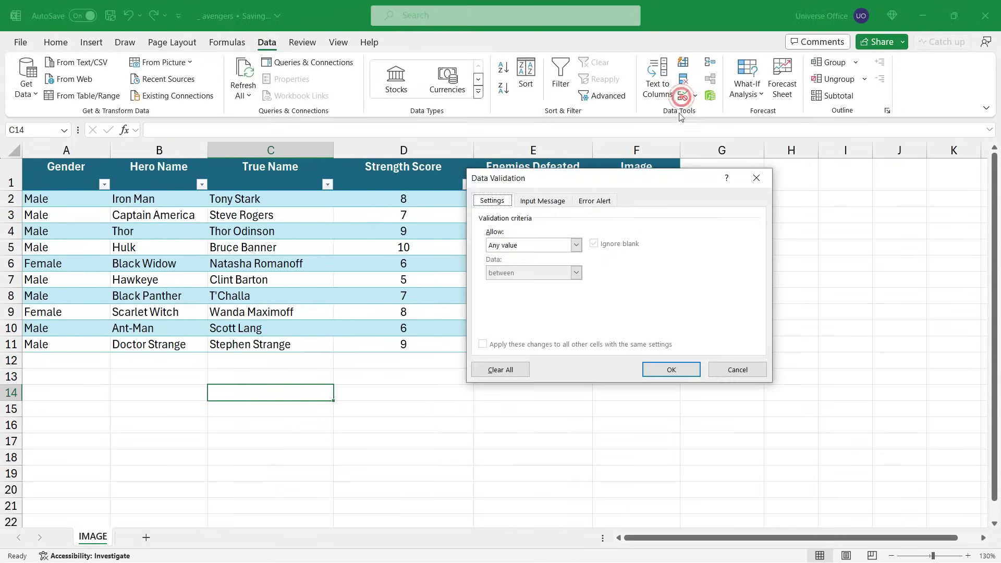
{"action": "left_click", "coordinate": [576, 245]}
{"action": "left_click", "coordinate": [509, 280]}
{"action": "left_click", "coordinate": [540, 300]}
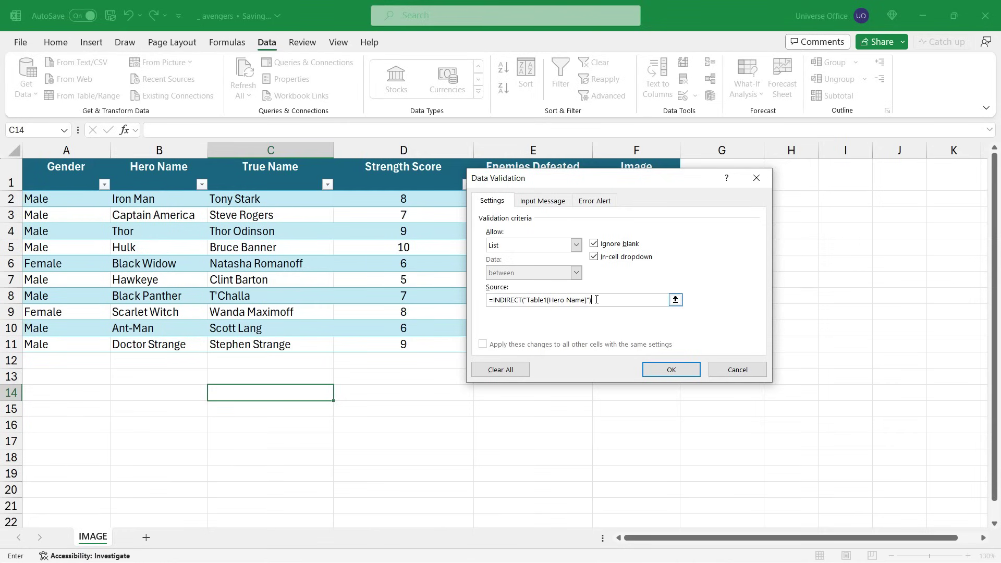
{"action": "key", "text": "Return"}
{"action": "left_click", "coordinate": [340, 395]}
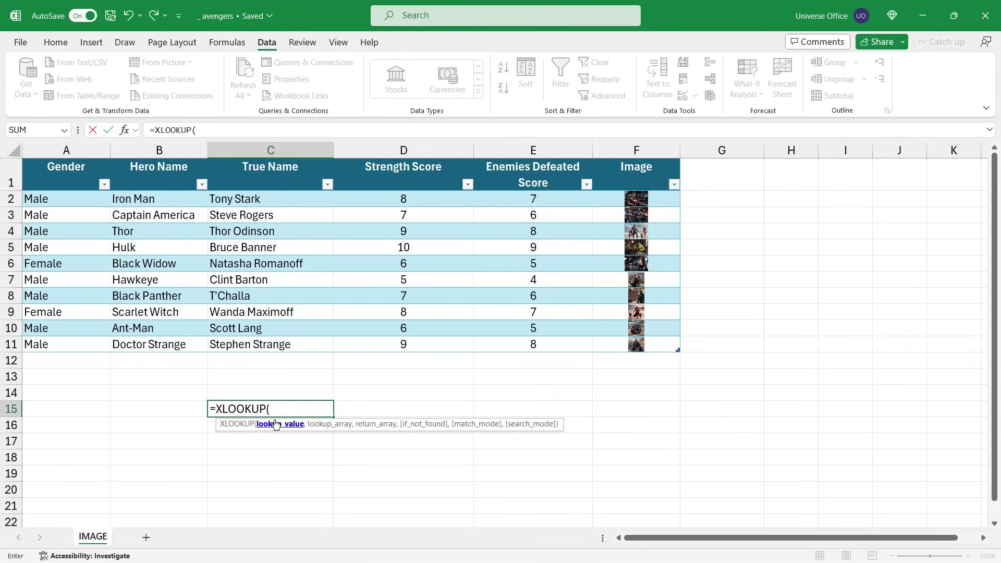
Enter =XLOOKUP(C14,Table1[[#All],[Hero Name]],Table1[[#All],[Image]]) in C15 and check it.
{"action": "left_click", "coordinate": [293, 392]}
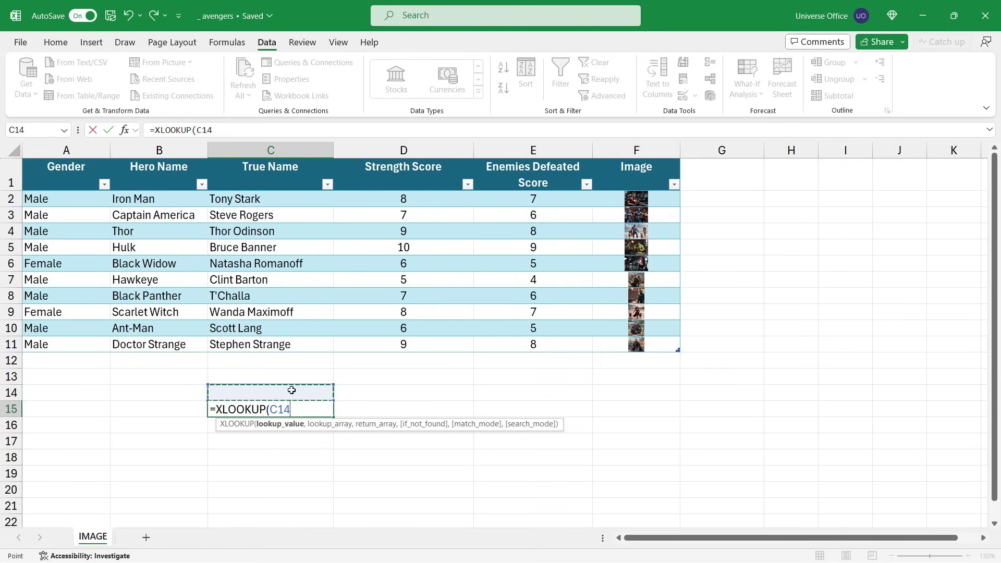
{"action": "type", "text": ","}
{"action": "left_click_drag", "start_coordinate": [159, 175], "coordinate": [167, 347]}
{"action": "type", "text": ","}
{"action": "left_click_drag", "start_coordinate": [628, 177], "coordinate": [621, 349]}
{"action": "type", "text": ")"}
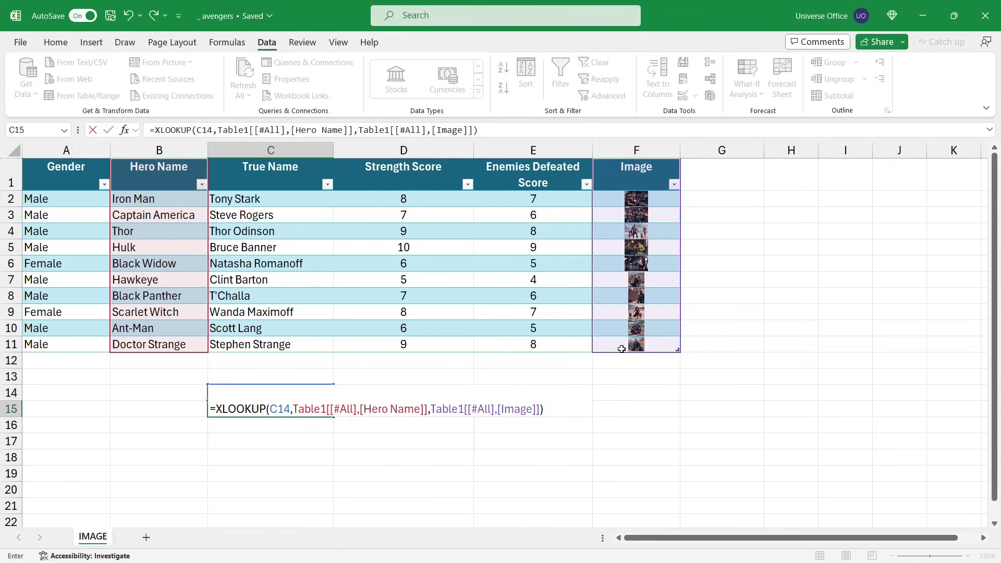
{"action": "key", "text": "Return"}
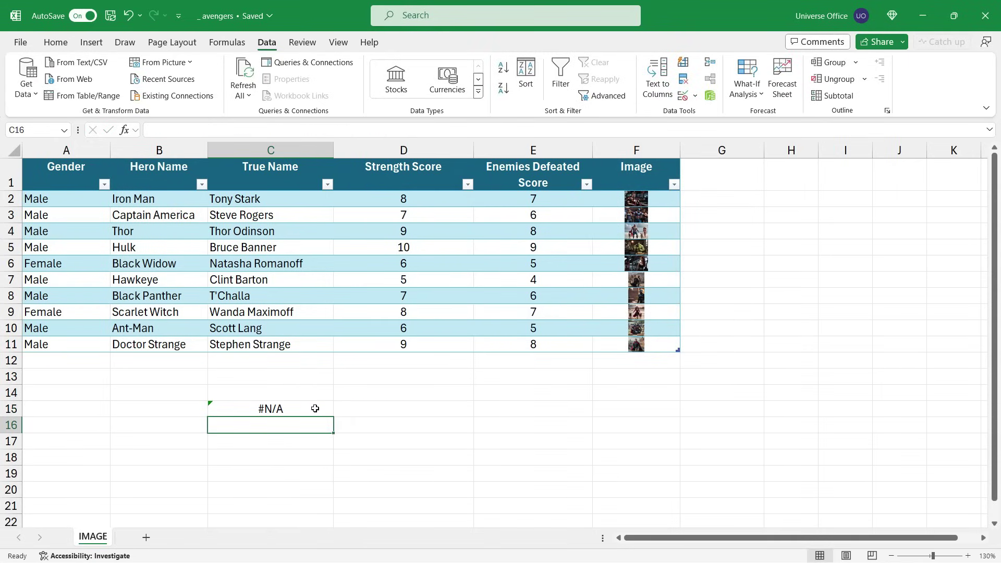
{"action": "left_click", "coordinate": [315, 409]}
{"action": "left_click", "coordinate": [320, 393]}
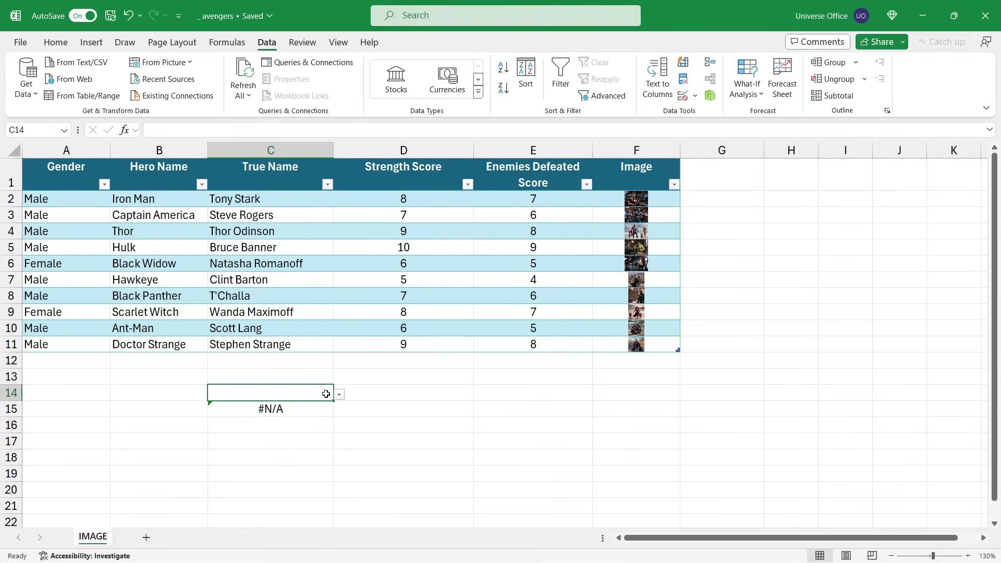
Pick Black Widow in C14, centre and middle-align her picture in C15, then select C14:C15.
{"action": "left_click", "coordinate": [339, 396]}
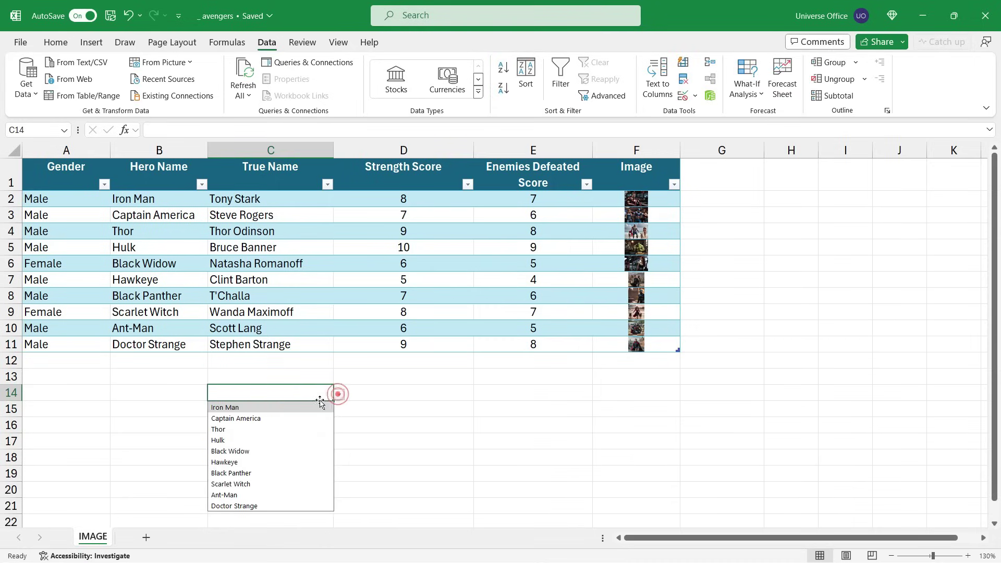
{"action": "left_click", "coordinate": [266, 451]}
{"action": "left_click", "coordinate": [267, 409]}
{"action": "left_click", "coordinate": [55, 43]}
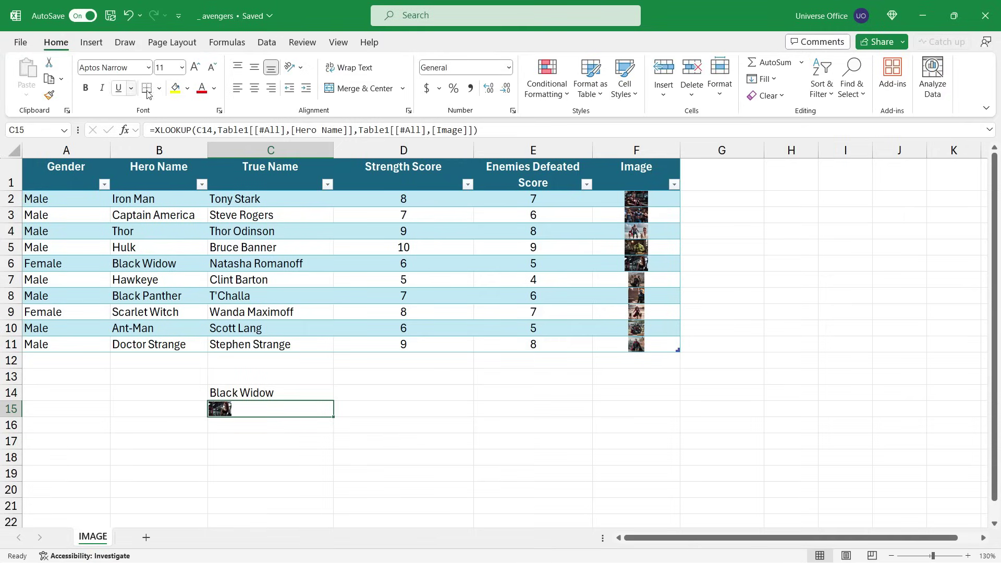
{"action": "left_click", "coordinate": [254, 89]}
{"action": "left_click", "coordinate": [254, 67]}
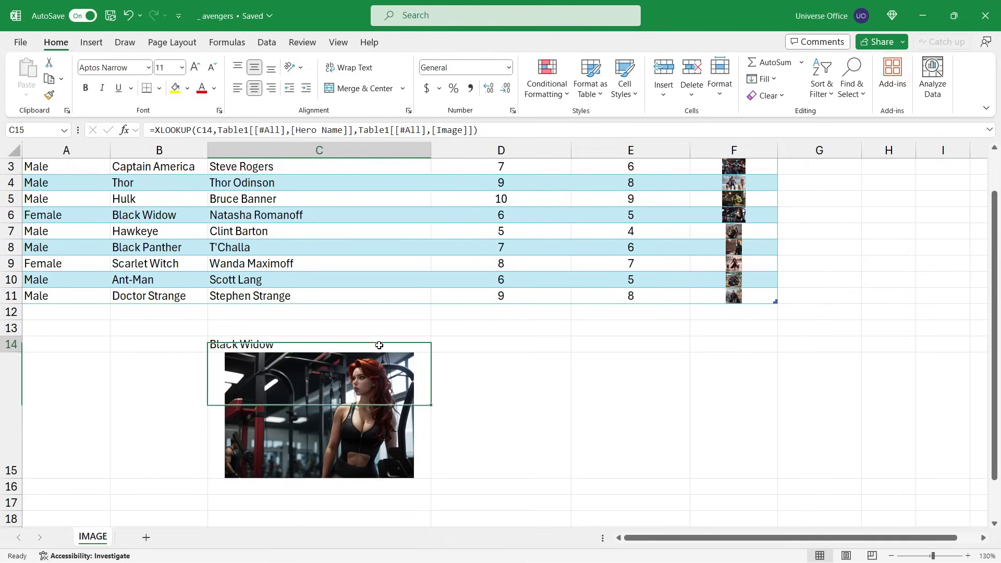
{"action": "left_click_drag", "start_coordinate": [374, 347], "coordinate": [378, 429]}
{"action": "scroll", "coordinate": [378, 429], "scroll_direction": "up", "scroll_amount": 1}
{"action": "scroll", "coordinate": [377, 429], "scroll_direction": "up", "scroll_amount": 5}
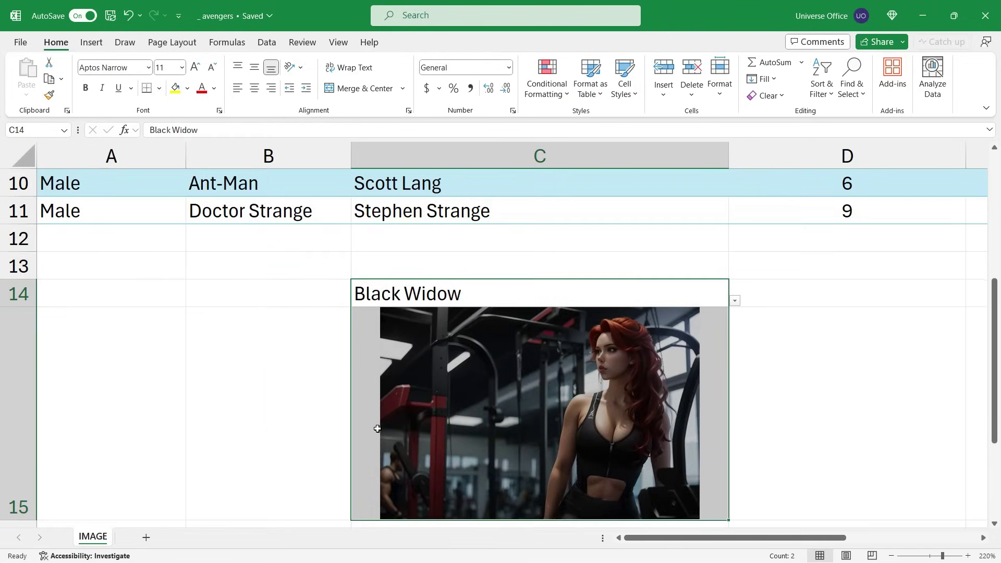
{"action": "scroll", "coordinate": [461, 333], "scroll_direction": "down", "scroll_amount": 1}
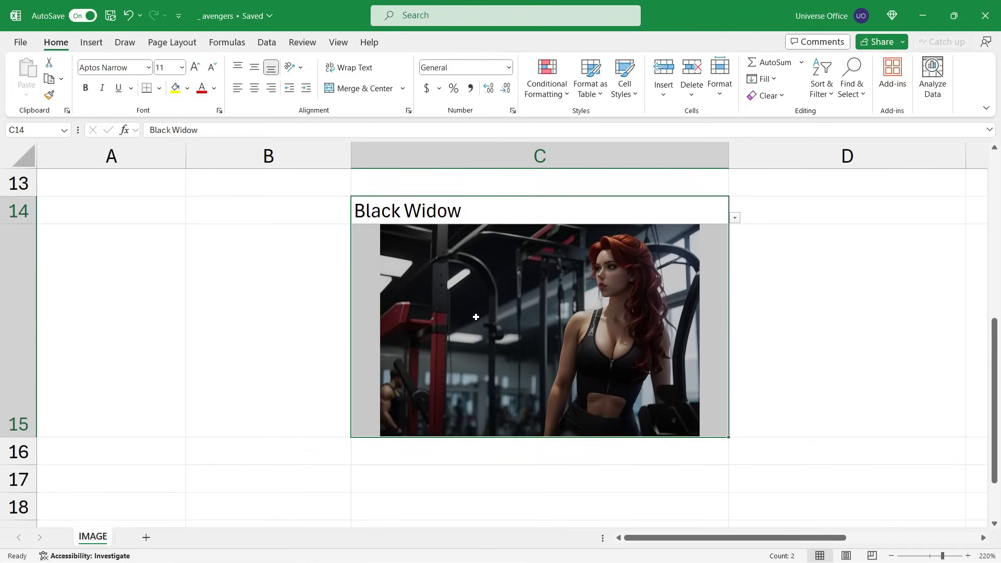
{"action": "scroll", "coordinate": [476, 317], "scroll_direction": "down", "scroll_amount": 6}
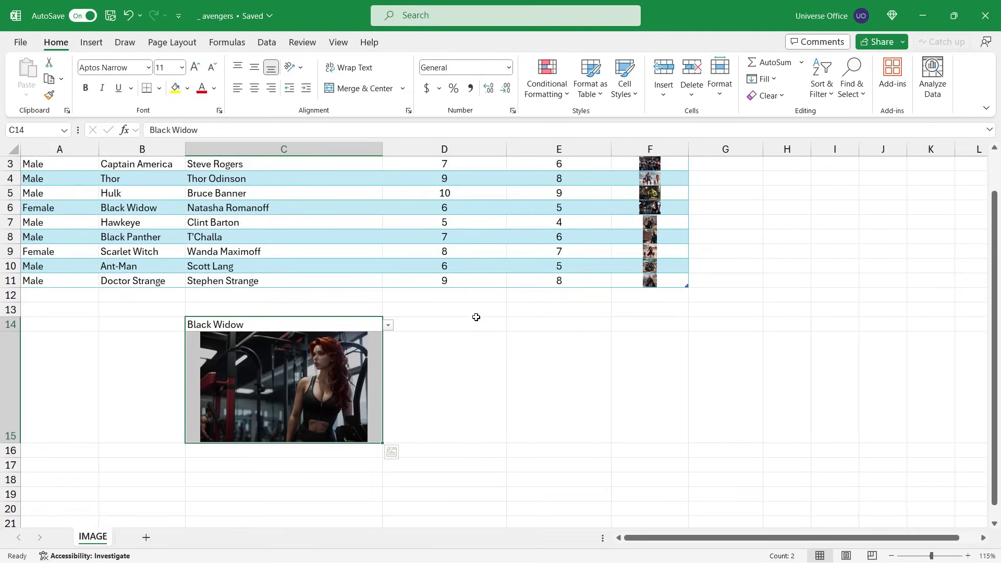
Begin an =IMAGE( formula in cell H5 from the autocomplete suggestion.
{"action": "left_click", "coordinate": [775, 235]}
{"action": "type", "text": "=image"}
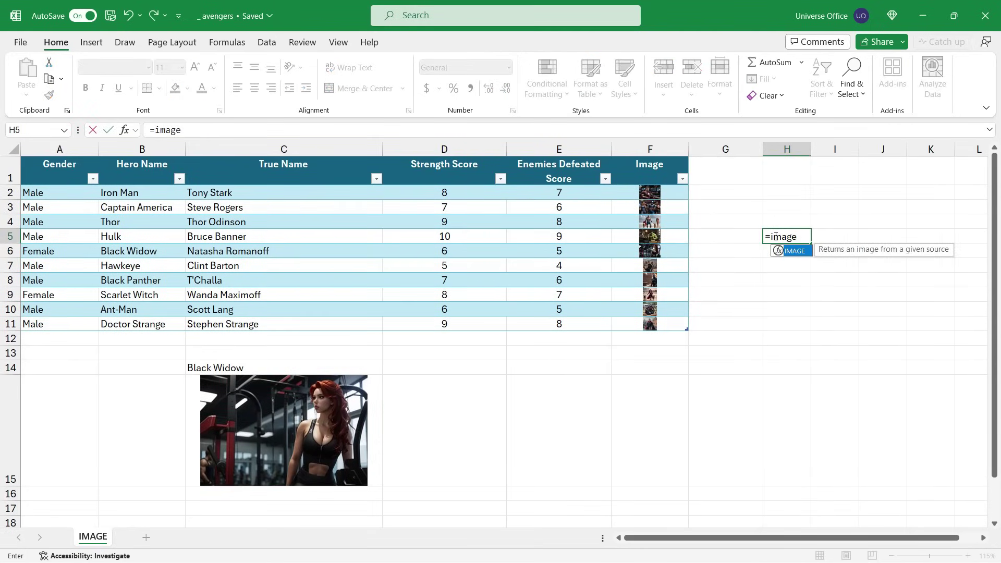
{"action": "double_click", "coordinate": [786, 256]}
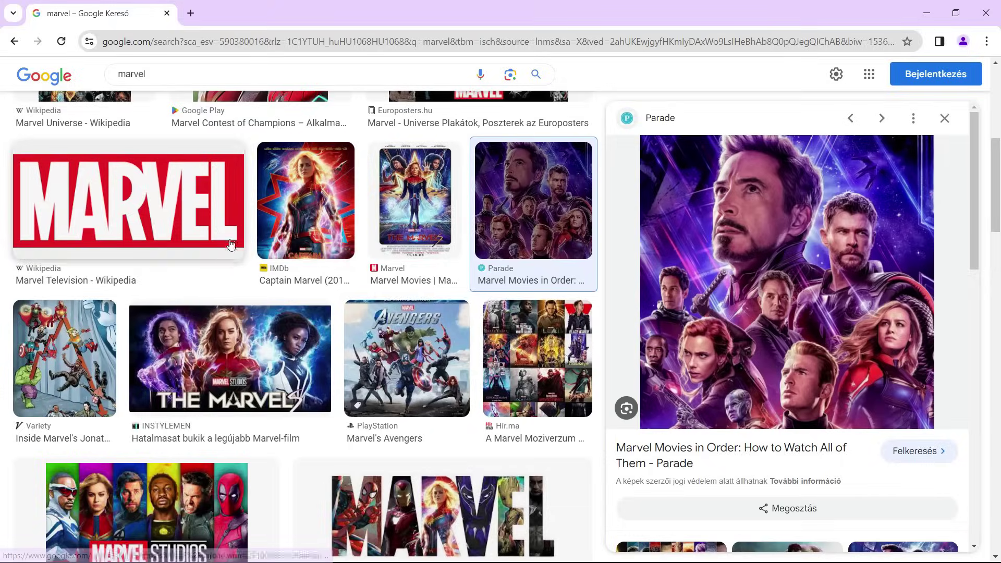
Open the Parade article's Avengers poster in its own tab and select its image URL.
{"action": "scroll", "coordinate": [230, 241], "scroll_direction": "down", "scroll_amount": 3}
{"action": "scroll", "coordinate": [233, 240], "scroll_direction": "up", "scroll_amount": 5}
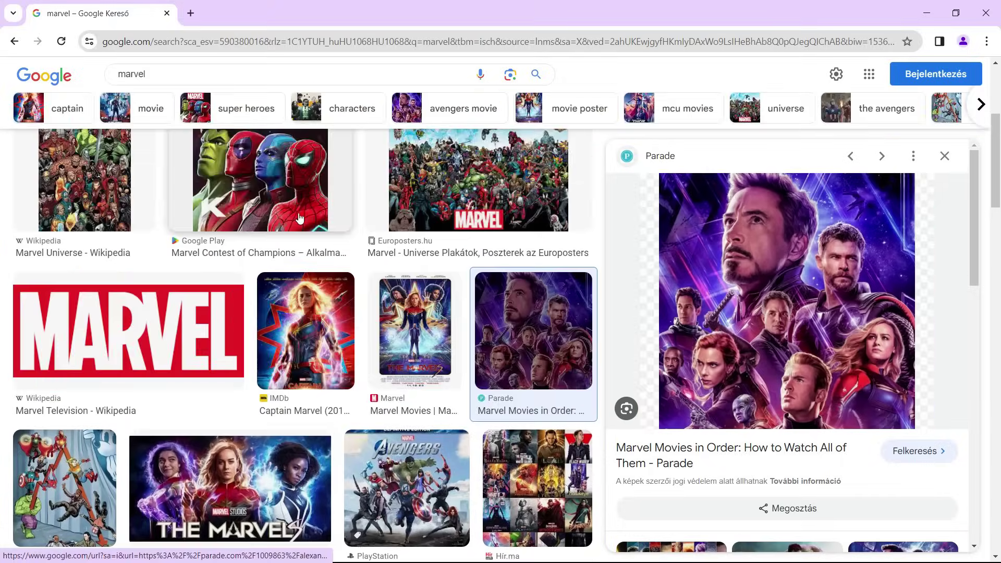
{"action": "scroll", "coordinate": [258, 232], "scroll_direction": "down", "scroll_amount": 1}
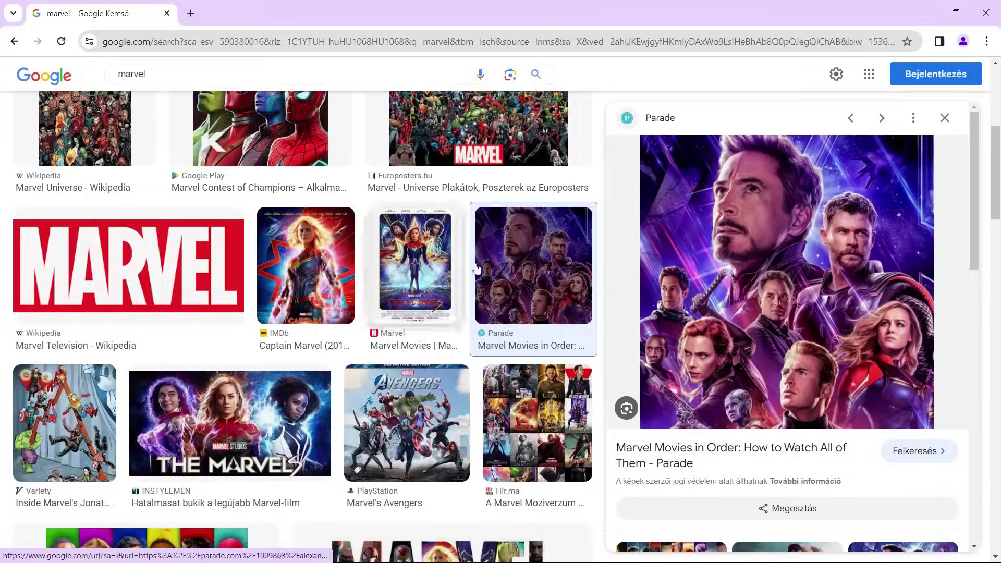
{"action": "left_click", "coordinate": [799, 280]}
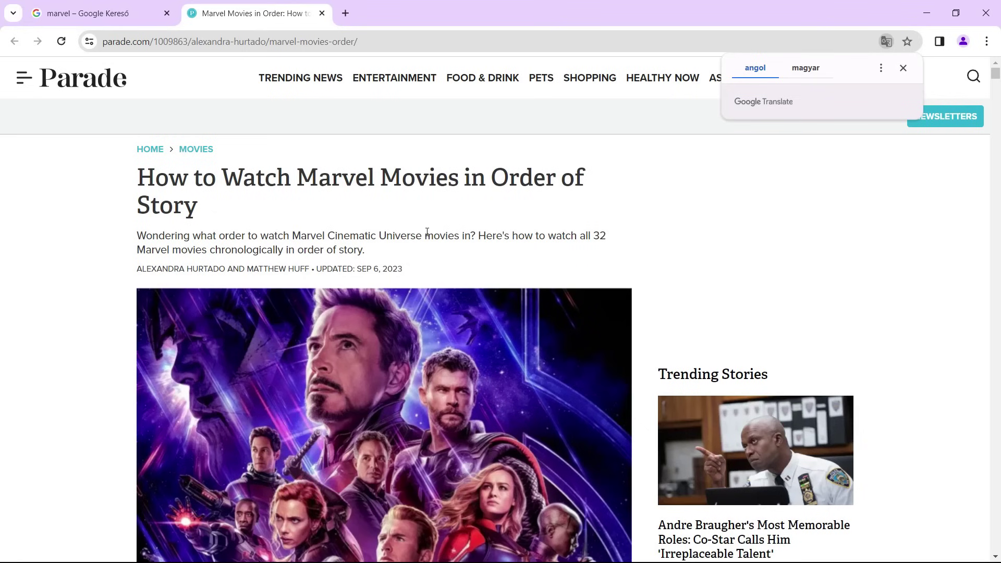
{"action": "scroll", "coordinate": [427, 232], "scroll_direction": "down", "scroll_amount": 3}
{"action": "right_click", "coordinate": [405, 231]}
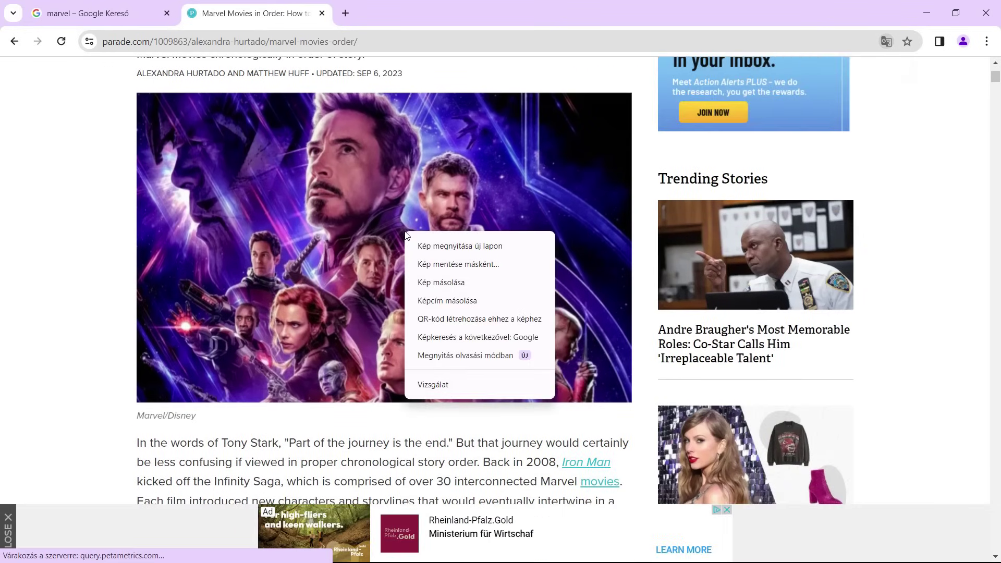
{"action": "left_click", "coordinate": [427, 244]}
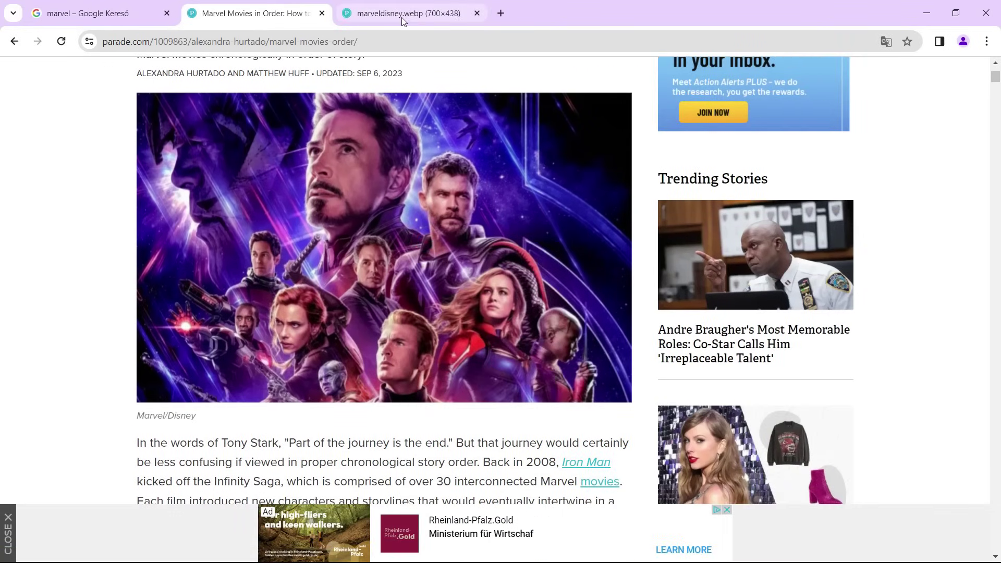
{"action": "left_click", "coordinate": [402, 16]}
{"action": "left_click", "coordinate": [608, 40]}
{"action": "key", "text": "ctrl+c"}
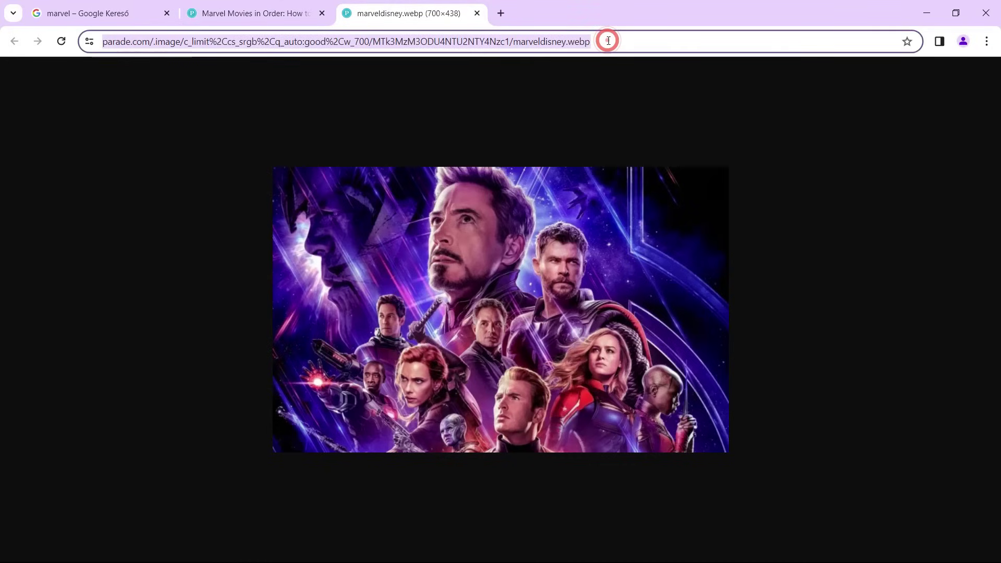
On a new sheet, enter =IMAGE(" with the pasted poster URL in cell D6.
{"action": "key", "text": "alt+Tab"}
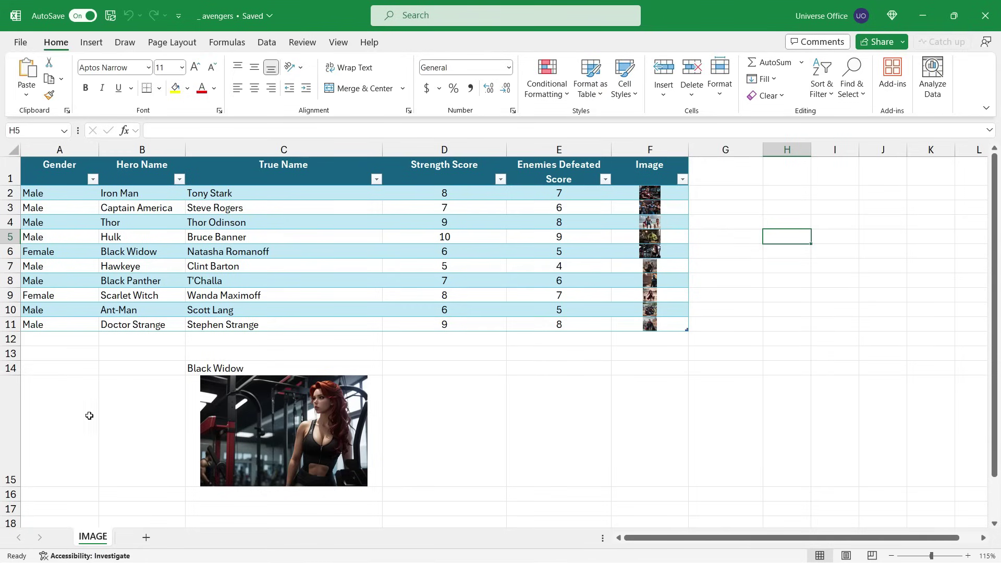
{"action": "left_click", "coordinate": [148, 539]}
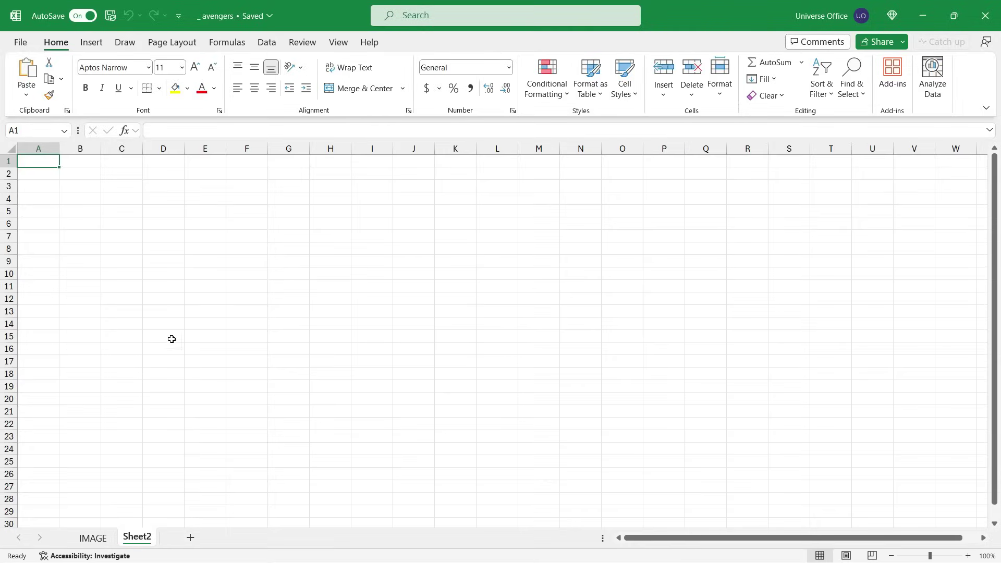
{"action": "left_click", "coordinate": [156, 223]}
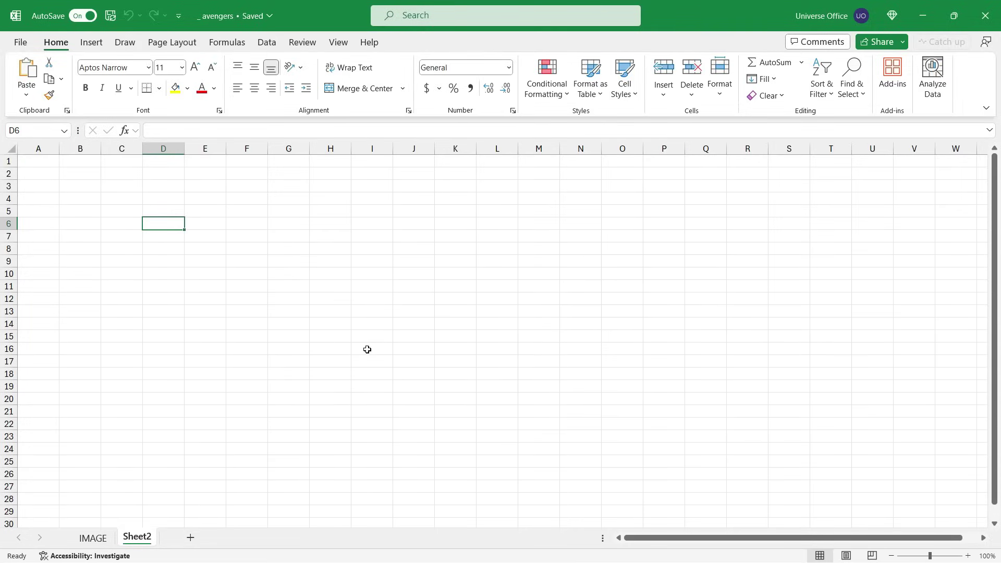
{"action": "type", "text": "=image("}
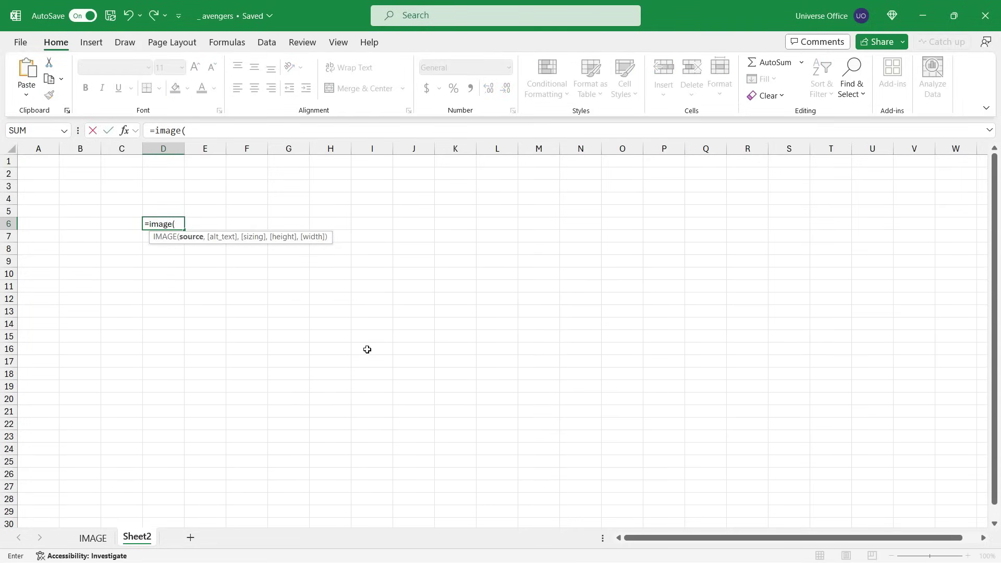
{"action": "type", "text": "\""}
{"action": "key", "text": "ctrl+v"}
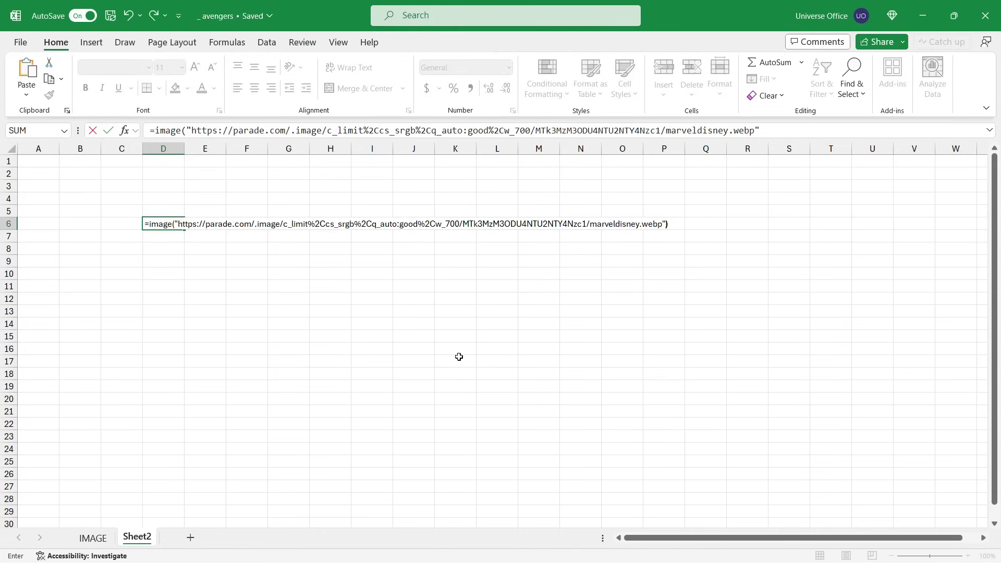
{"action": "key", "text": "Return"}
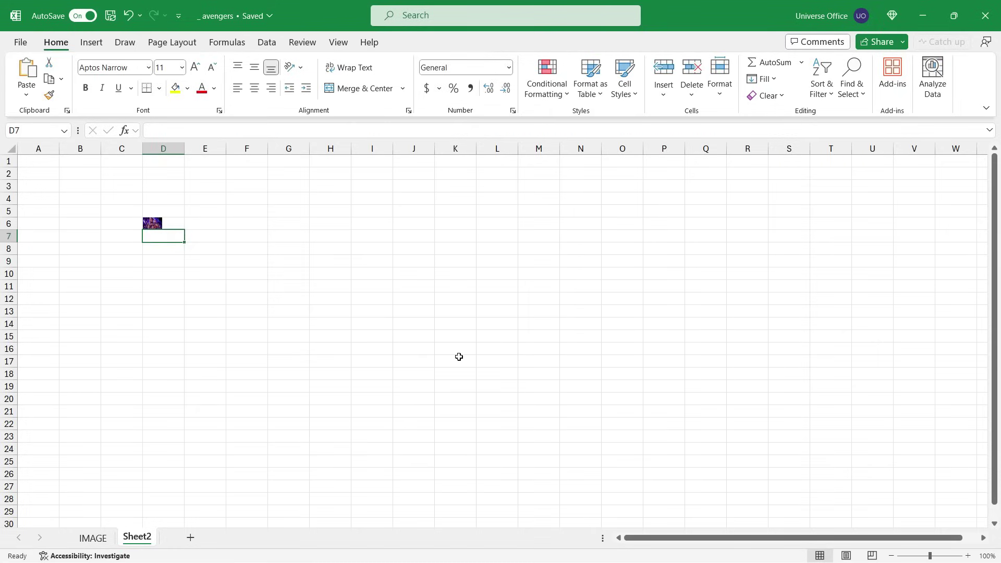
Widen column D and heighten row 6 to enlarge the poster, then select D1:D6.
{"action": "left_click_drag", "start_coordinate": [187, 140], "coordinate": [409, 139]}
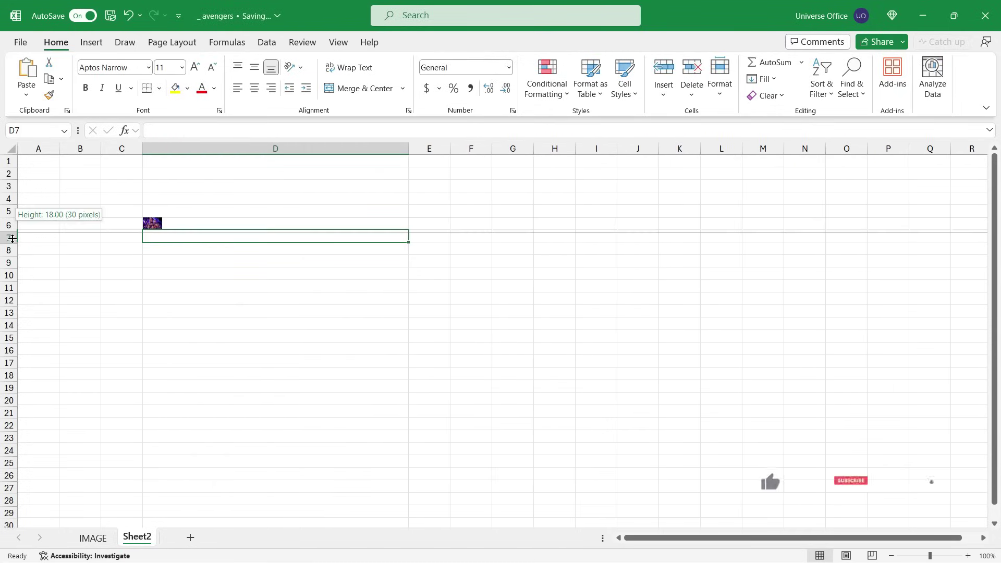
{"action": "left_click_drag", "start_coordinate": [12, 246], "coordinate": [12, 377]}
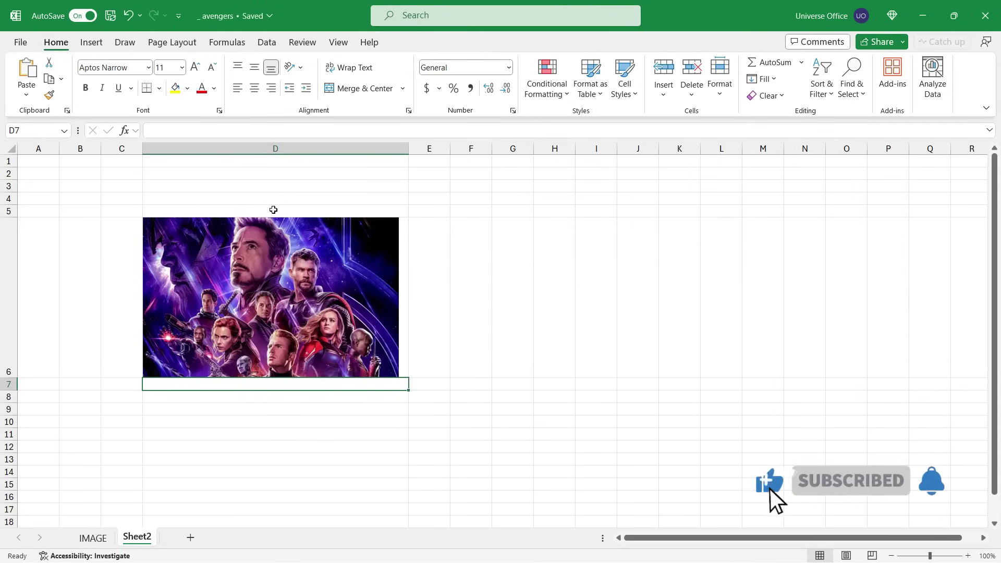
{"action": "left_click_drag", "start_coordinate": [245, 161], "coordinate": [228, 332]}
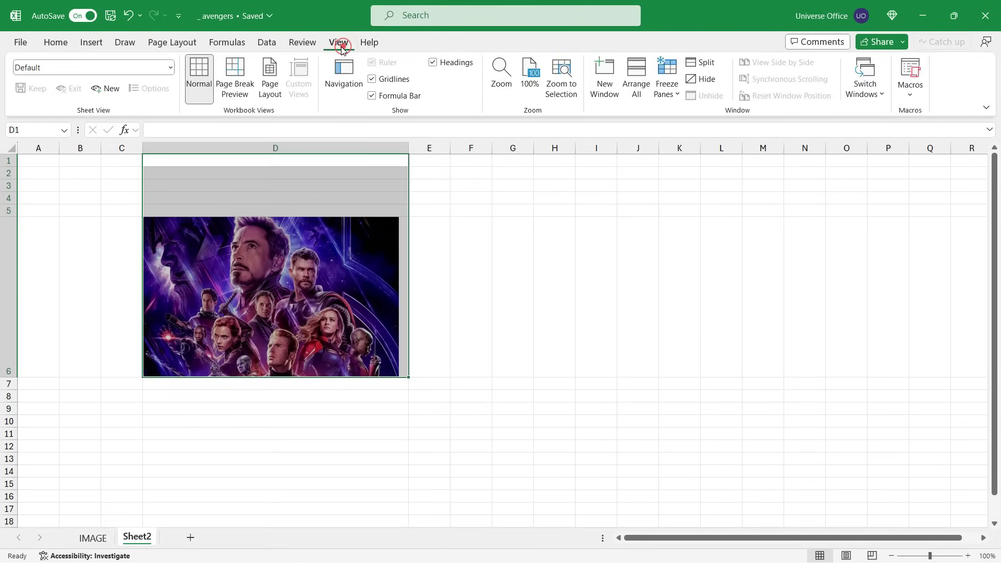
Show and widen the Navigation pane, expand IMAGE, and jump to IMAGE!C14:C15.
{"action": "left_click", "coordinate": [342, 74]}
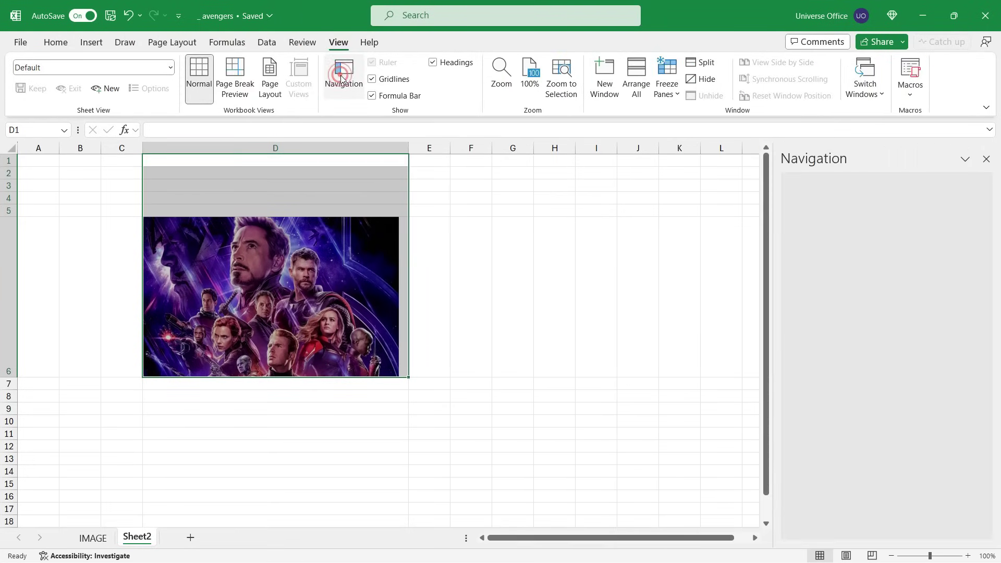
{"action": "left_click_drag", "start_coordinate": [775, 270], "coordinate": [701, 272]}
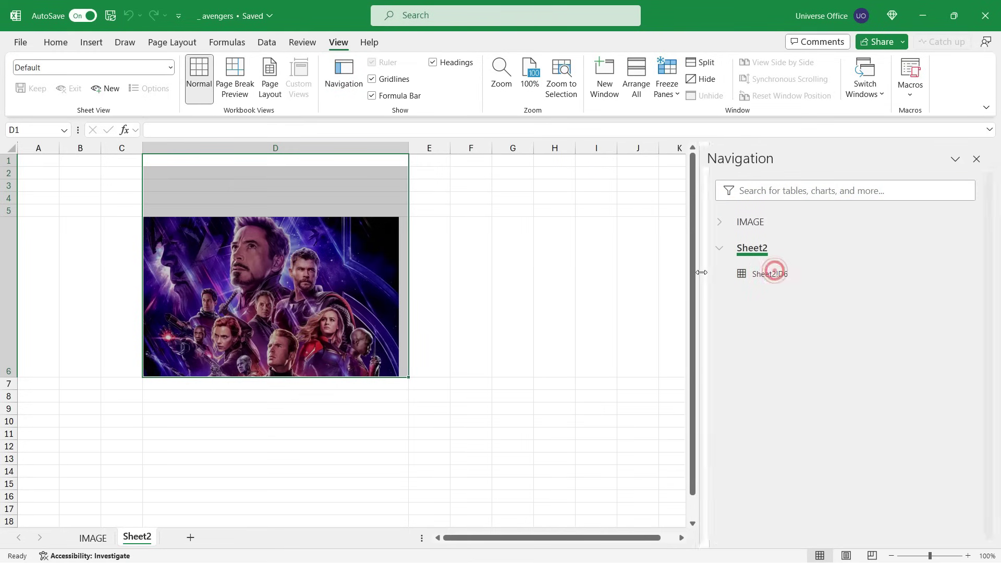
{"action": "left_click", "coordinate": [721, 221]}
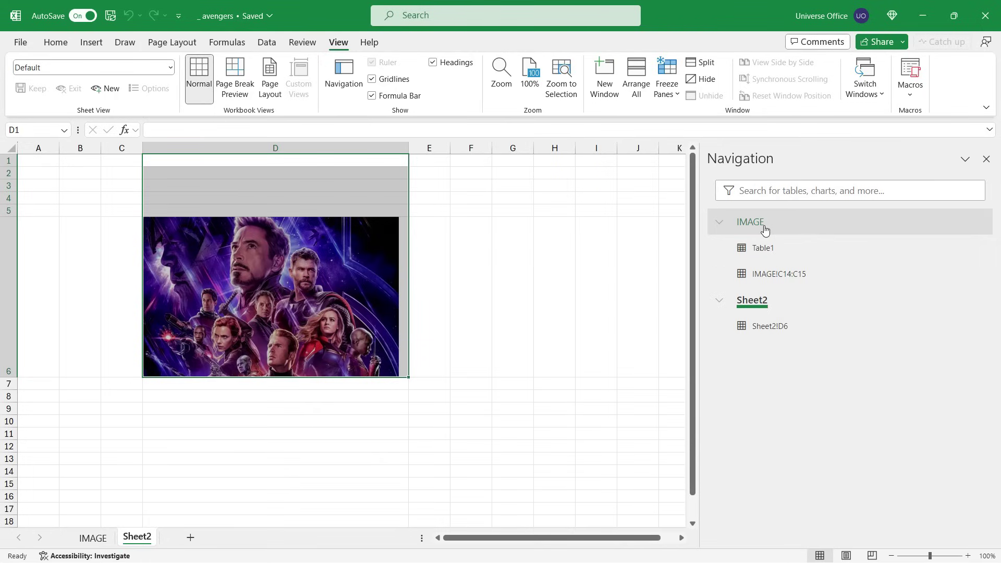
{"action": "left_click", "coordinate": [756, 192]}
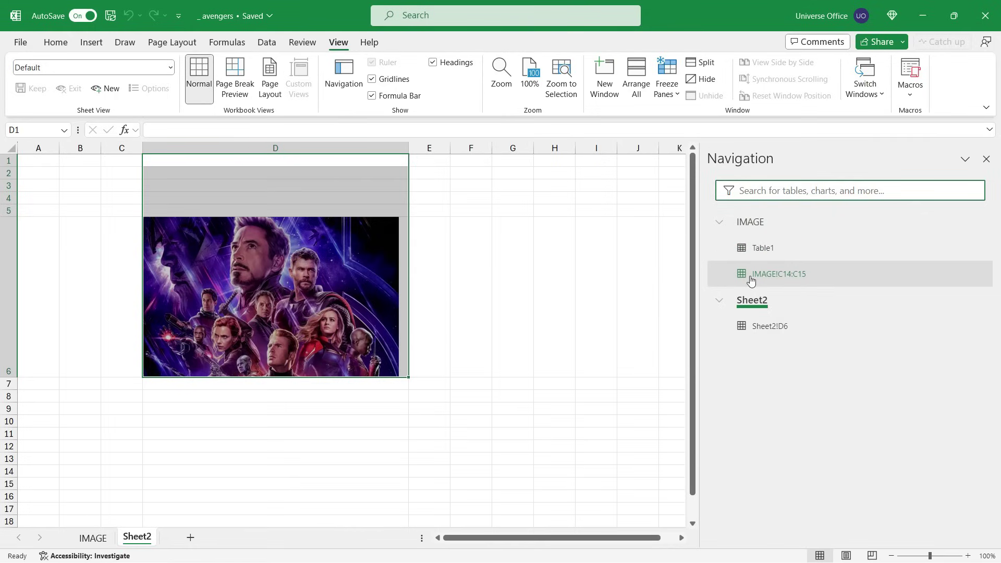
{"action": "left_click", "coordinate": [811, 281]}
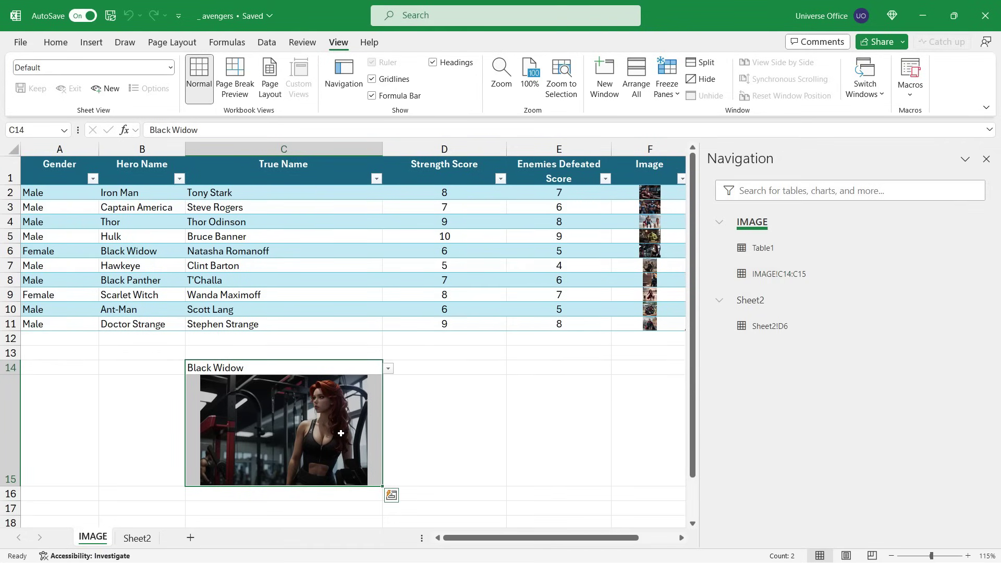
Add three new sheets and collapse Sheet3 in the Navigation pane.
{"action": "left_click", "coordinate": [191, 540]}
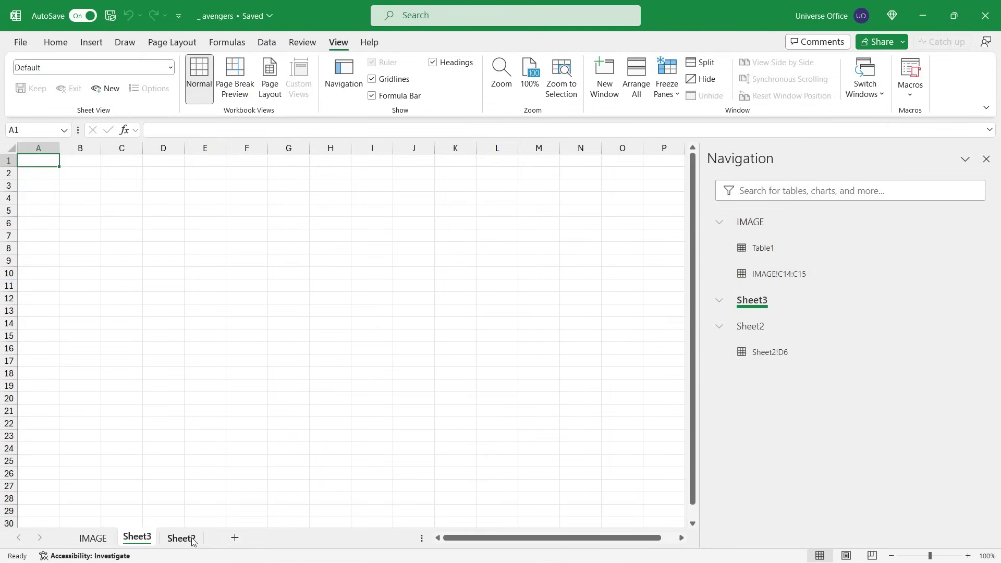
{"action": "left_click", "coordinate": [235, 539]}
{"action": "left_click", "coordinate": [279, 540]}
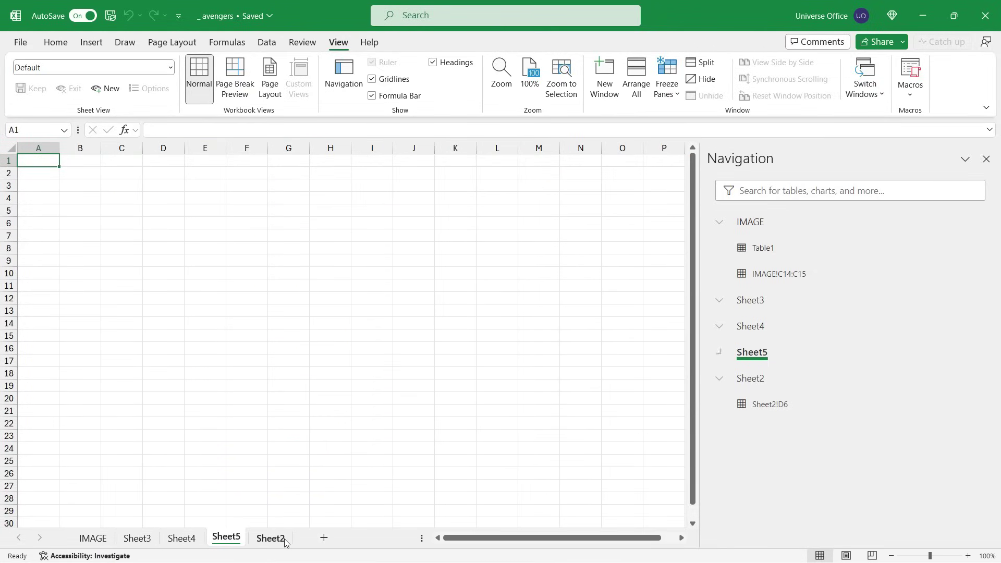
{"action": "left_click", "coordinate": [724, 300]}
Enter 1 in cells G5 and G11 on Sheet5.
{"action": "left_click", "coordinate": [300, 209]}
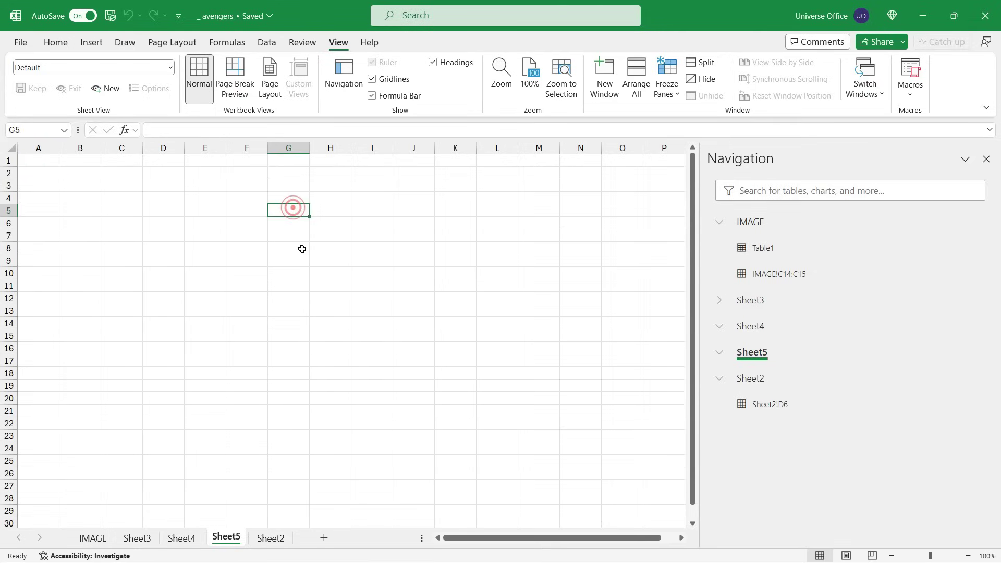
{"action": "type", "text": "1"}
{"action": "left_click", "coordinate": [297, 281]}
{"action": "type", "text": "1"}
{"action": "left_click", "coordinate": [372, 298]}
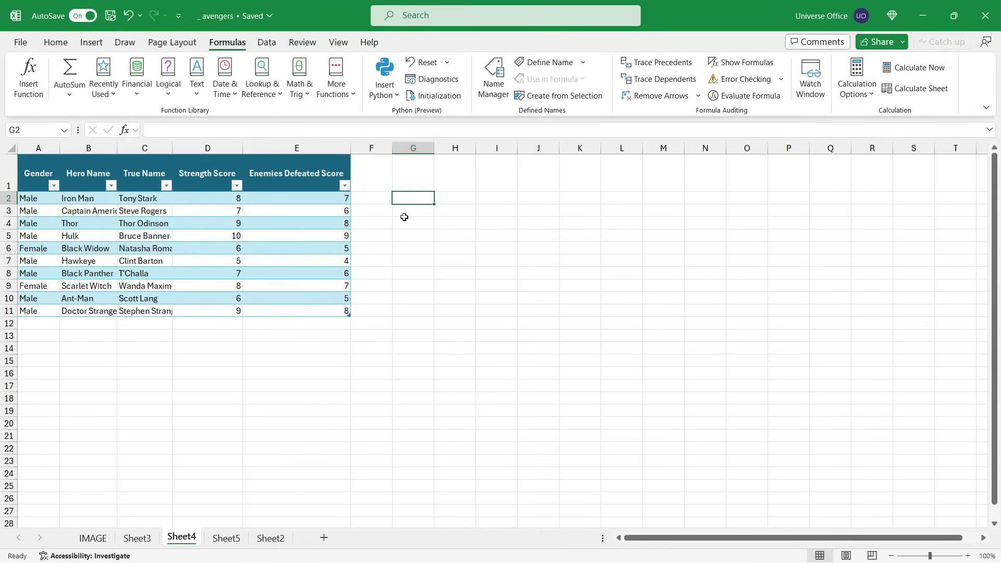
Turn G2 into a Python cell returning xl('Table2[#All]', headers=True) as a DataFrame of the hero table.
{"action": "type", "text": "=py"}
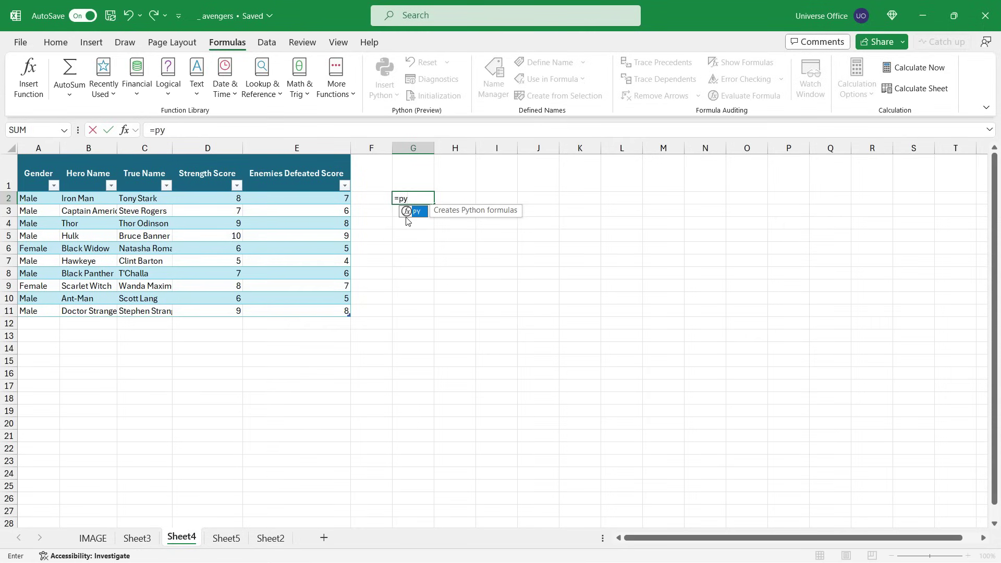
{"action": "double_click", "coordinate": [416, 212]}
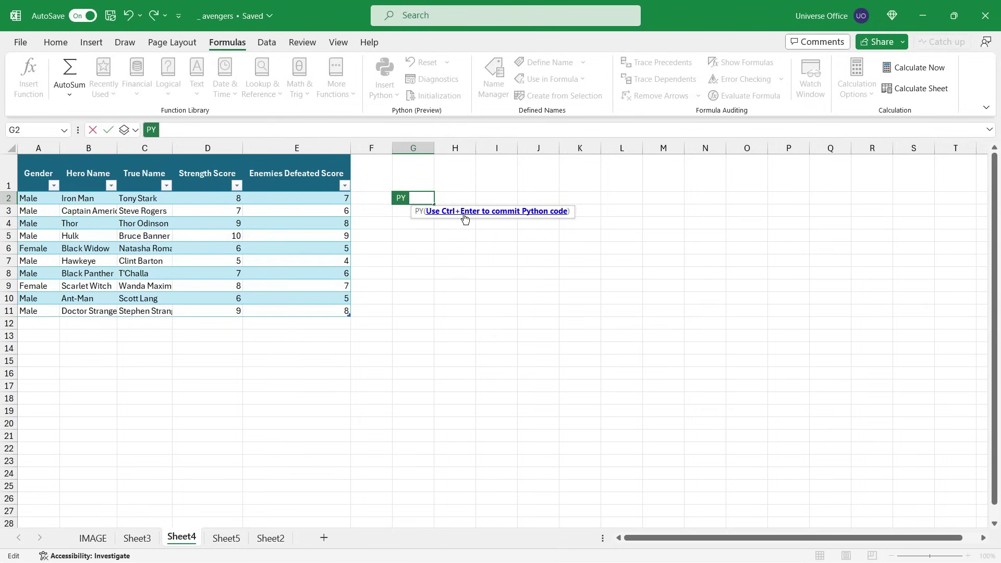
{"action": "key", "text": "Escape"}
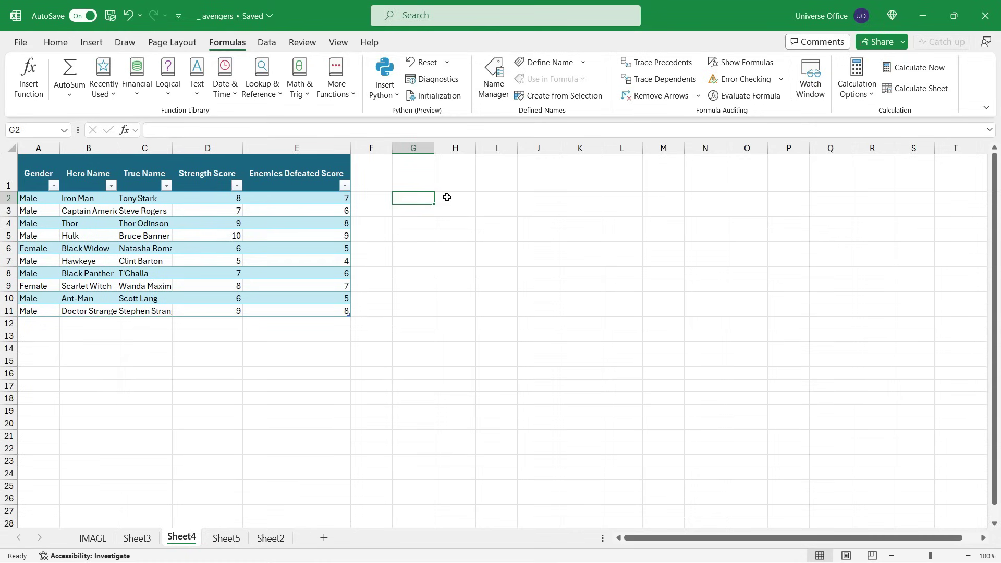
{"action": "left_click", "coordinate": [385, 73]}
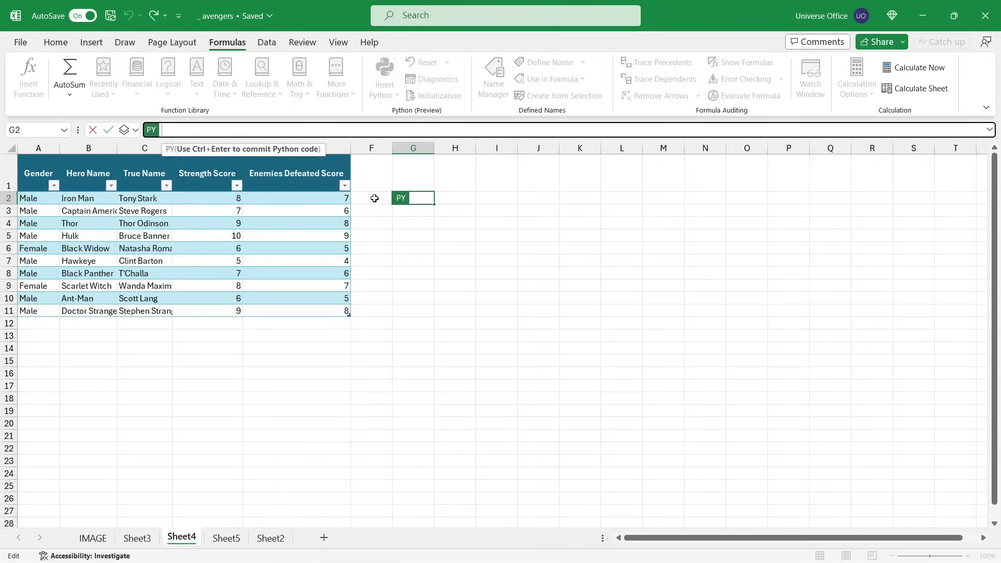
{"action": "left_click", "coordinate": [411, 199]}
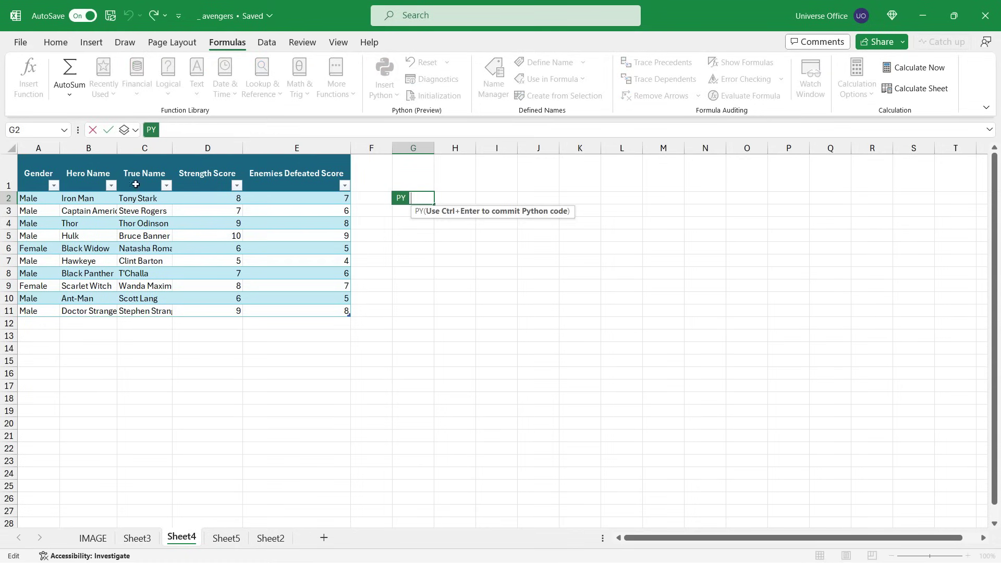
{"action": "left_click_drag", "start_coordinate": [52, 184], "coordinate": [312, 308]}
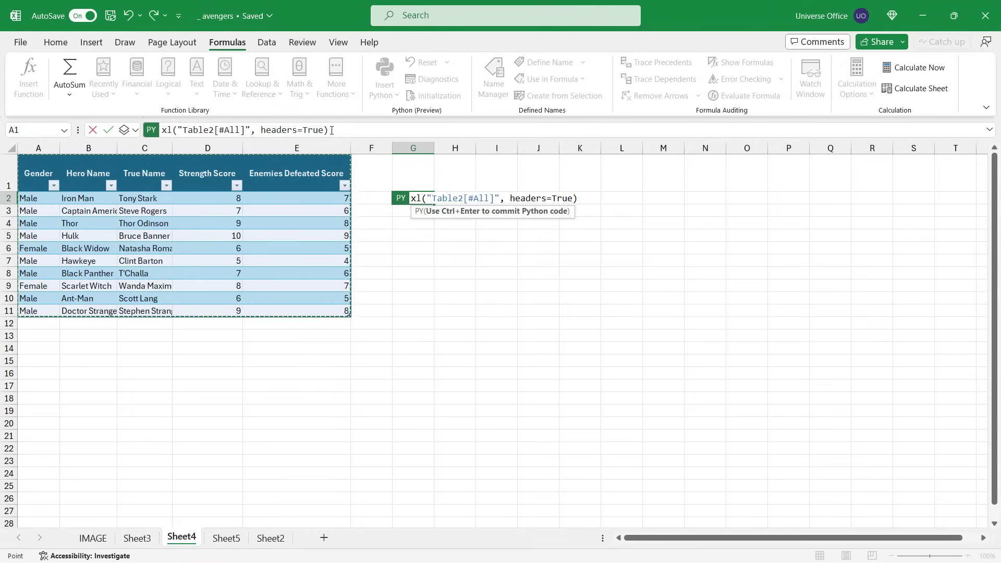
{"action": "key", "text": "ctrl+Return"}
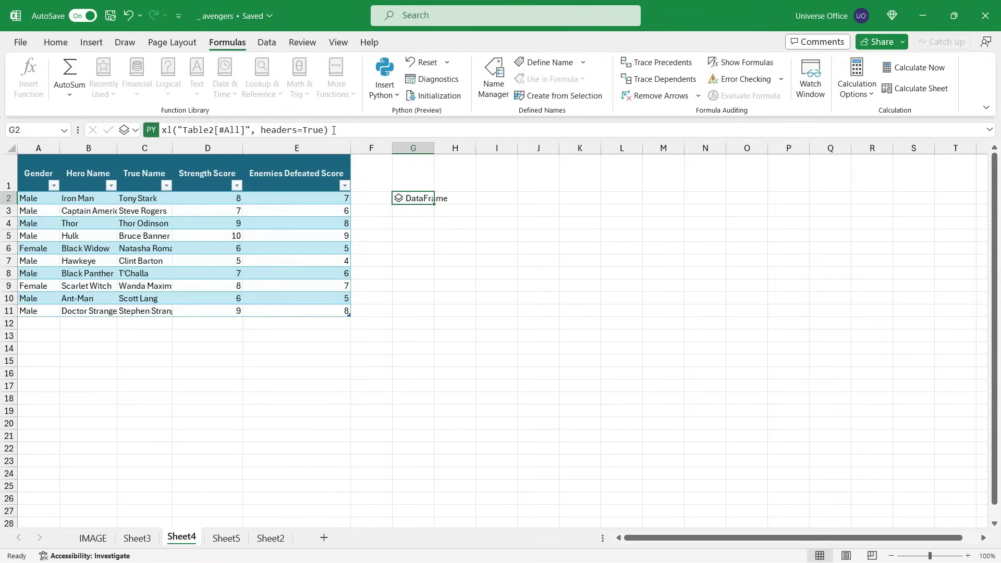
Widen column G and spill G2's DataFrame as Excel values across G2:K12.
{"action": "left_click_drag", "start_coordinate": [434, 149], "coordinate": [464, 148]}
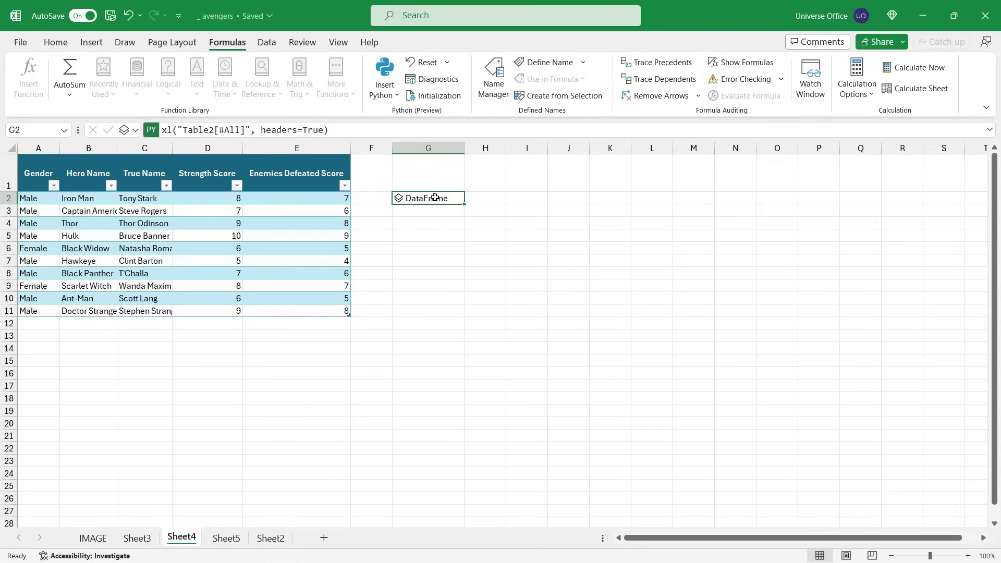
{"action": "left_click", "coordinate": [130, 132]}
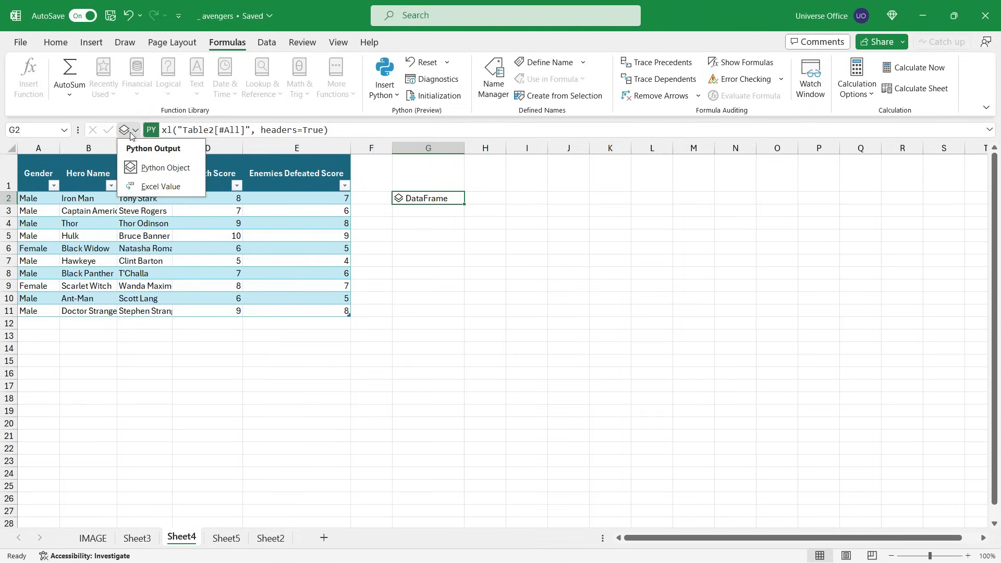
{"action": "left_click", "coordinate": [156, 186]}
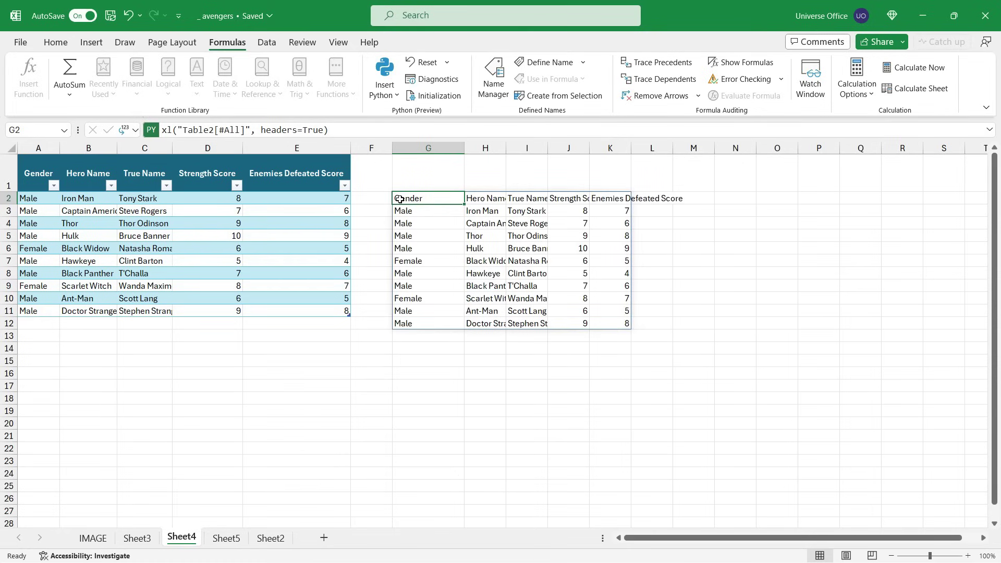
{"action": "left_click_drag", "start_coordinate": [411, 197], "coordinate": [614, 326]}
{"action": "left_click", "coordinate": [443, 203]}
{"action": "left_click_drag", "start_coordinate": [437, 197], "coordinate": [596, 323]}
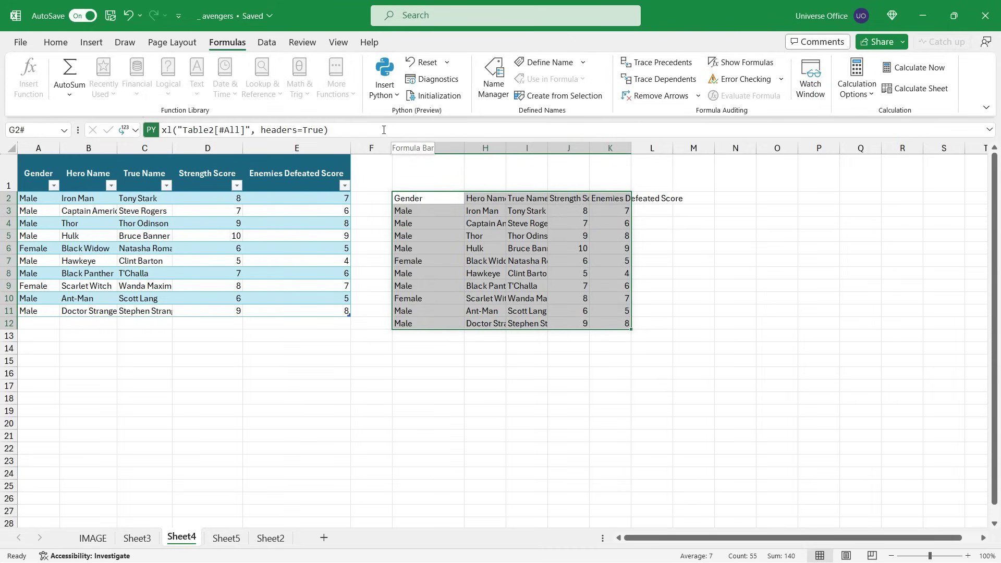
Switch G2's Python output back to a single DataFrame object.
{"action": "left_click_drag", "start_coordinate": [405, 199], "coordinate": [474, 318]}
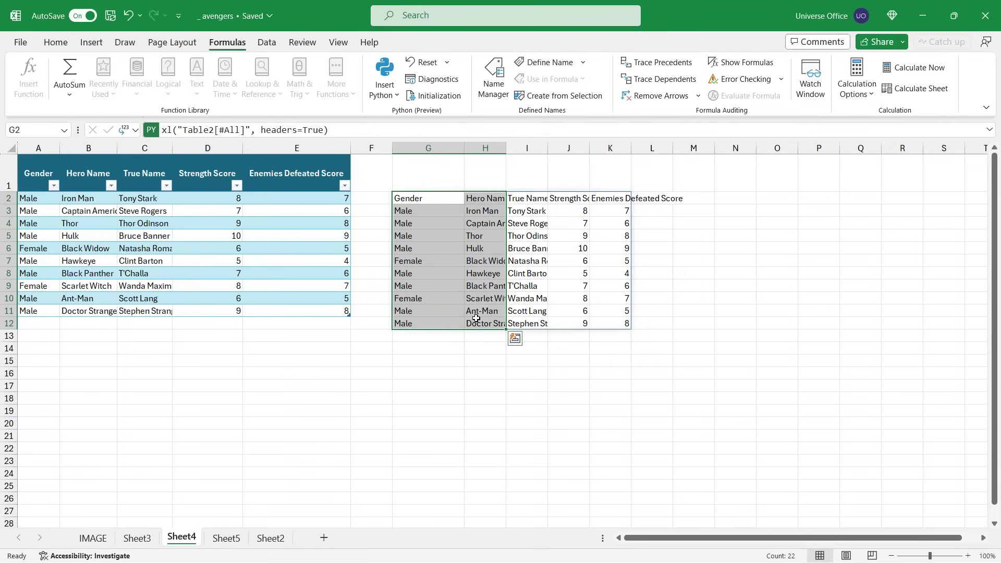
{"action": "left_click", "coordinate": [444, 201]}
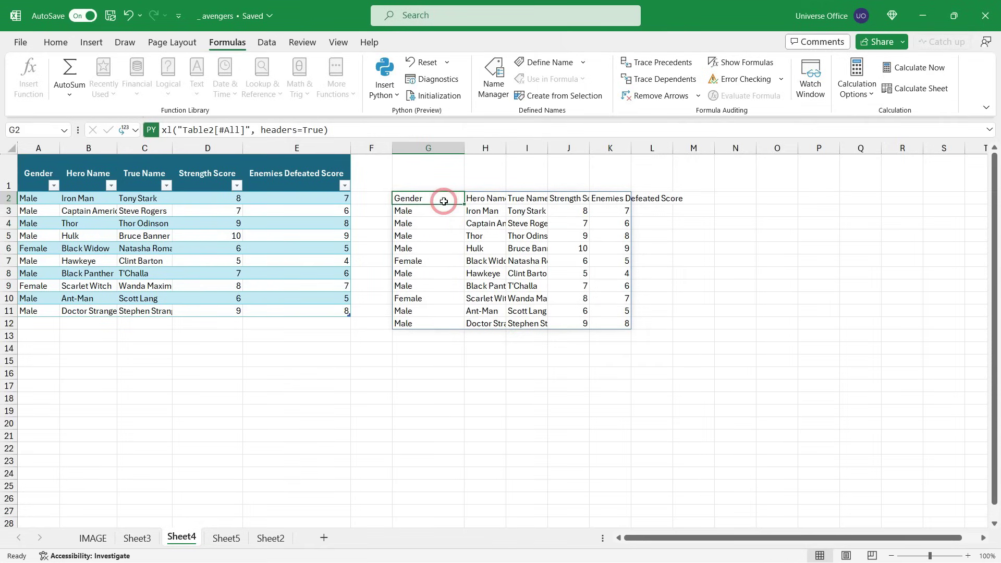
{"action": "left_click", "coordinate": [134, 132]}
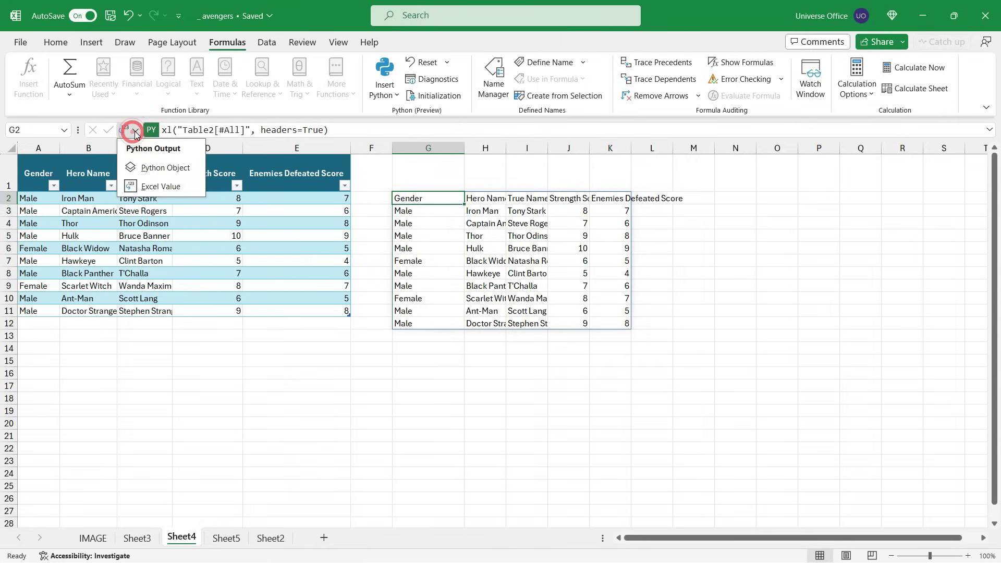
{"action": "left_click", "coordinate": [152, 168]}
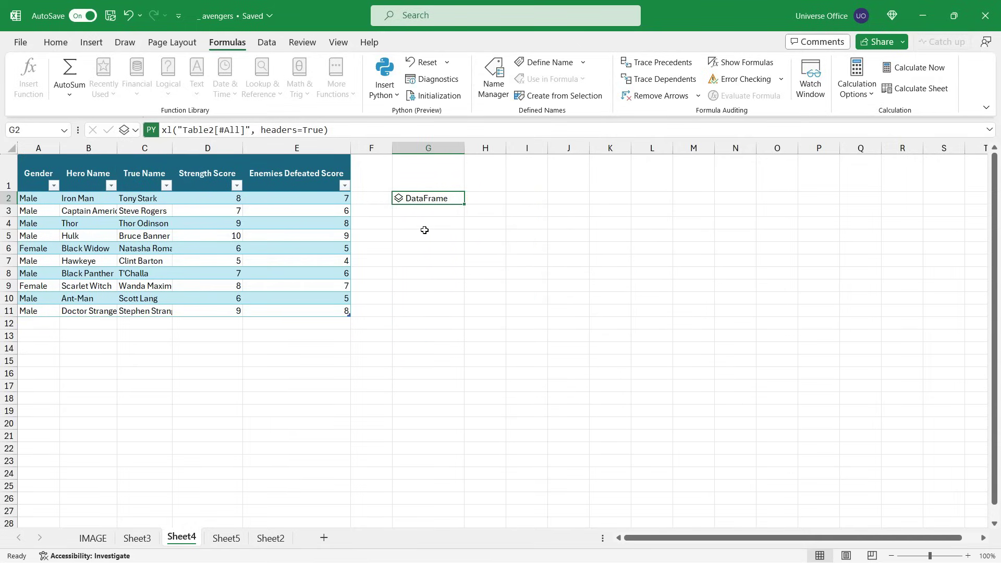
Append .describe() to G2's Python formula and spill the statistics as Excel values in G2:I10.
{"action": "left_click", "coordinate": [397, 131]}
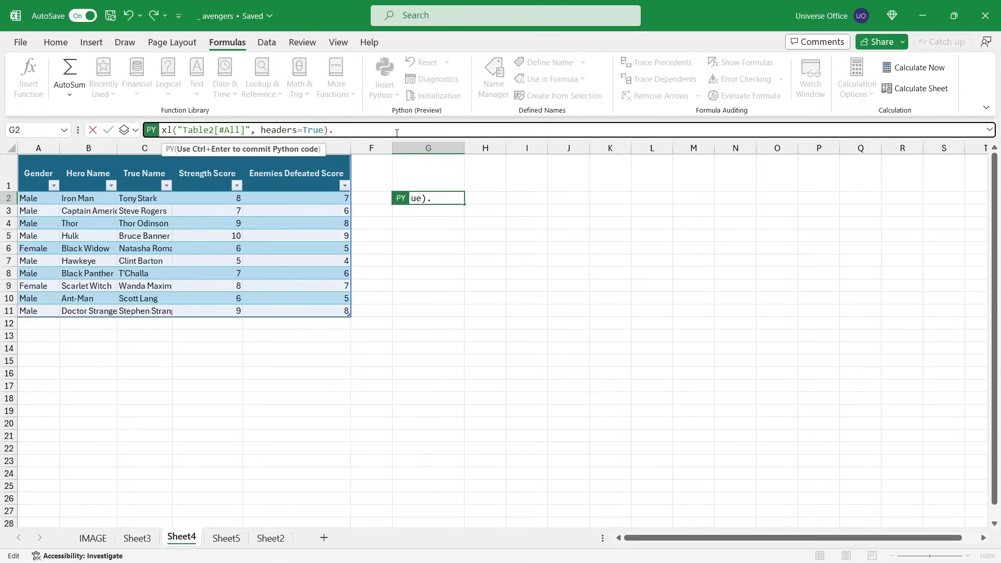
{"action": "type", "text": ".describe()"}
{"action": "key", "text": "ctrl+Return"}
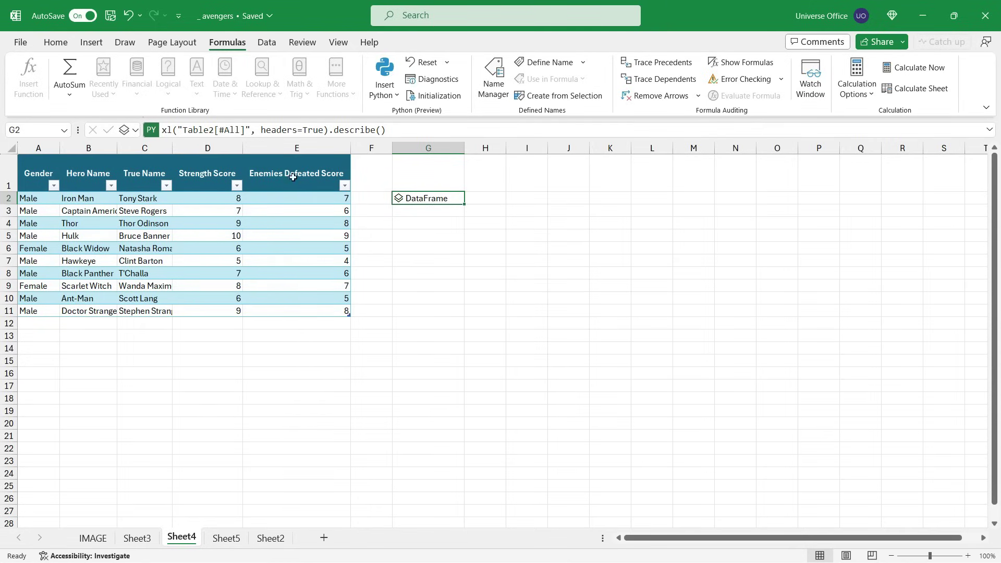
{"action": "left_click", "coordinate": [130, 131]}
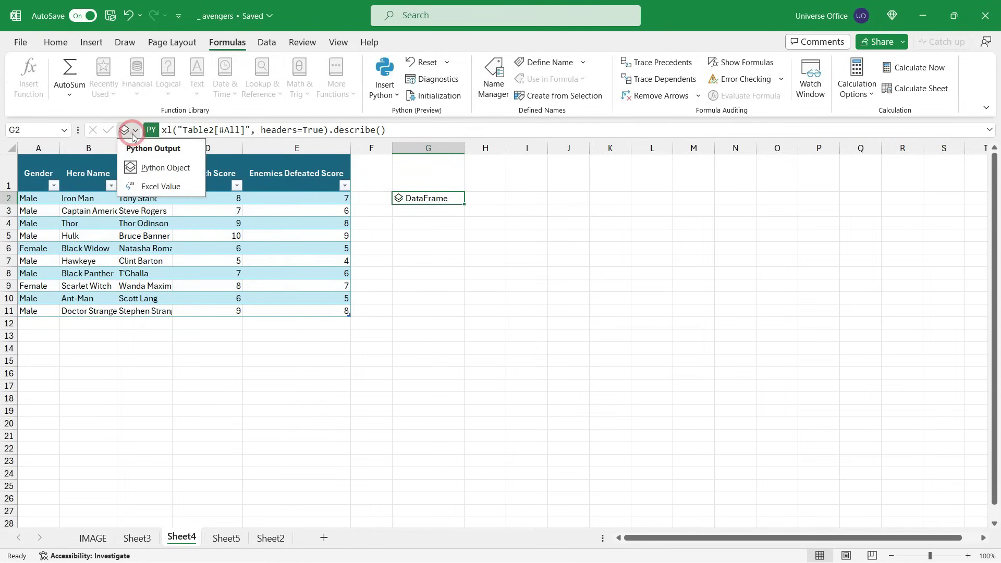
{"action": "left_click", "coordinate": [157, 187]}
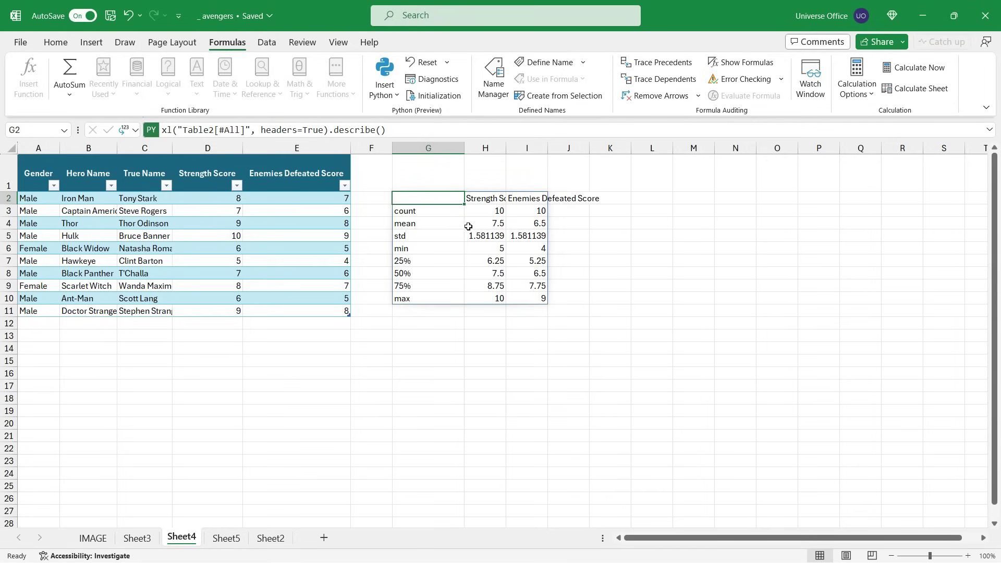
{"action": "left_click_drag", "start_coordinate": [437, 198], "coordinate": [518, 302]}
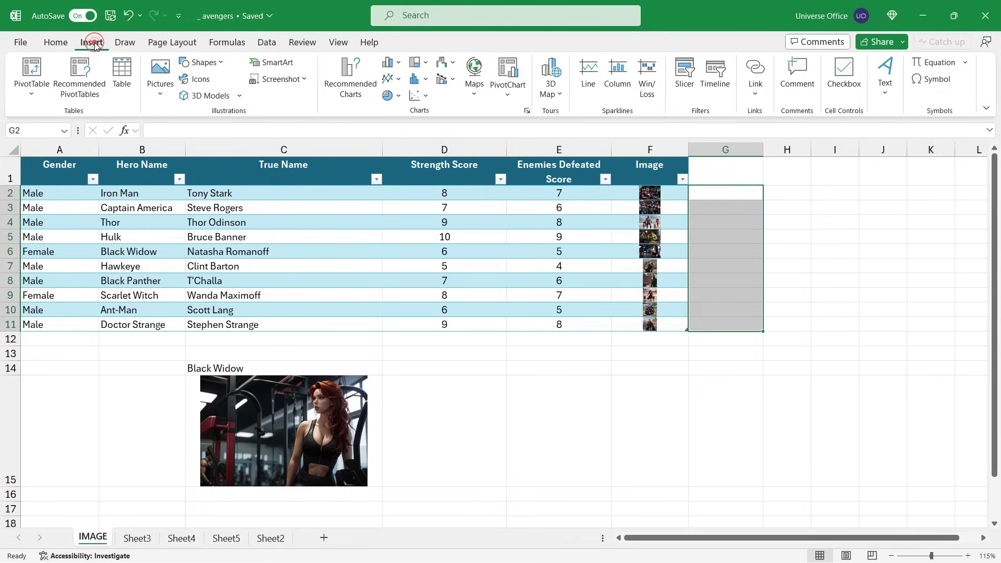
Insert checkboxes into G2:G11 and tick Iron Man, Captain America, Black Widow, Black Panther and Scarlet Witch.
{"action": "left_click", "coordinate": [840, 86]}
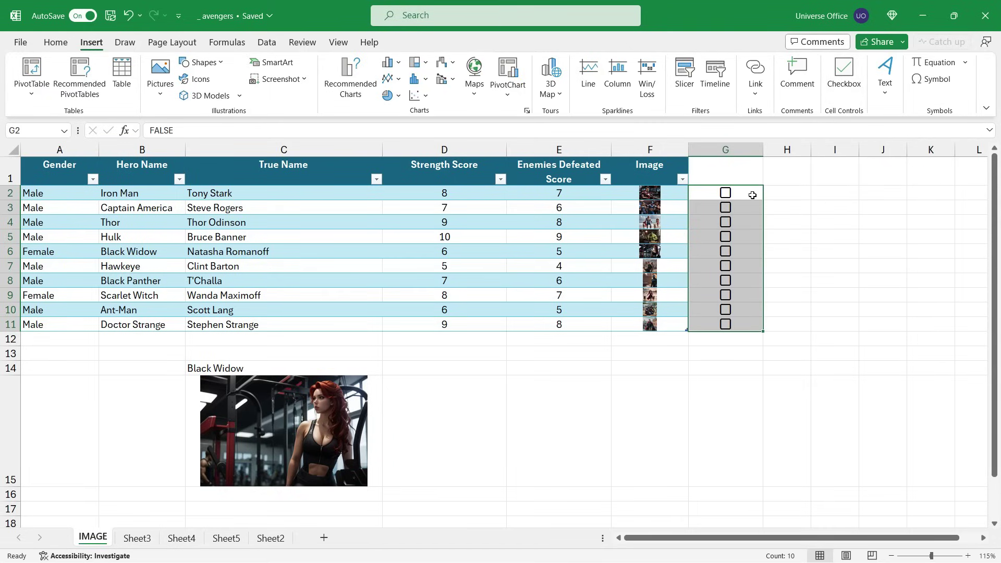
{"action": "left_click", "coordinate": [726, 194]}
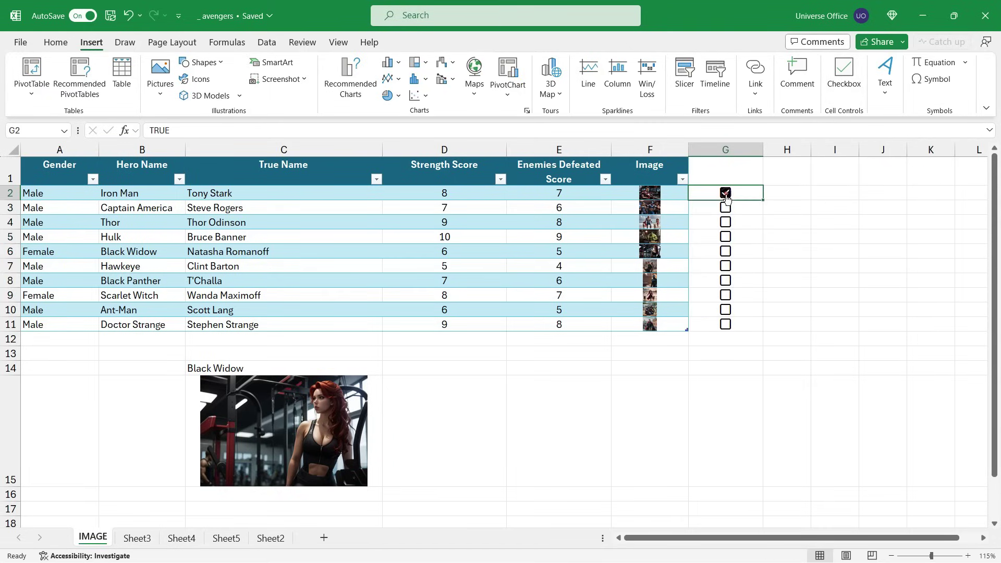
{"action": "left_click", "coordinate": [726, 208]}
{"action": "left_click", "coordinate": [726, 245]}
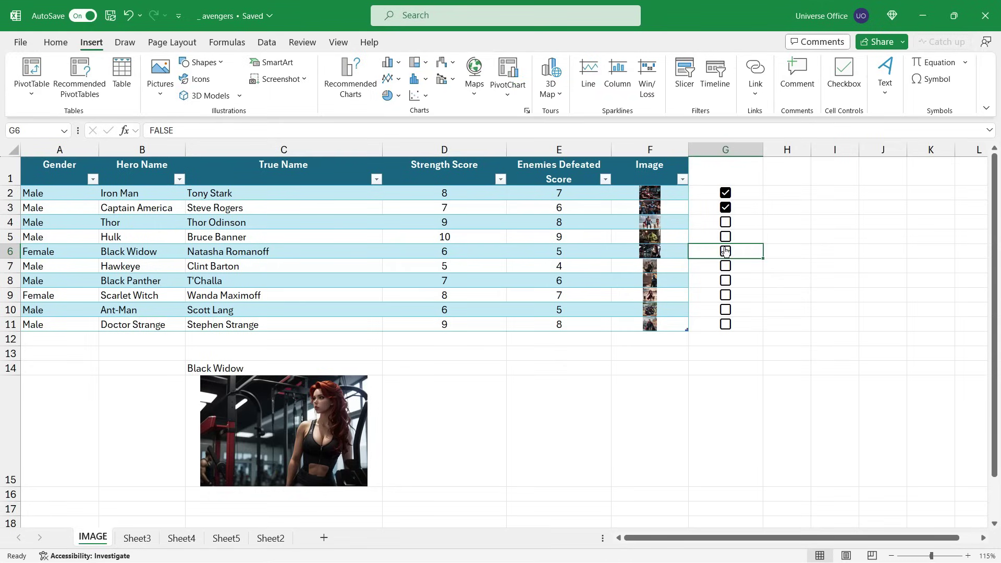
{"action": "left_click", "coordinate": [726, 251]}
{"action": "left_click", "coordinate": [725, 280]}
{"action": "left_click", "coordinate": [727, 295]}
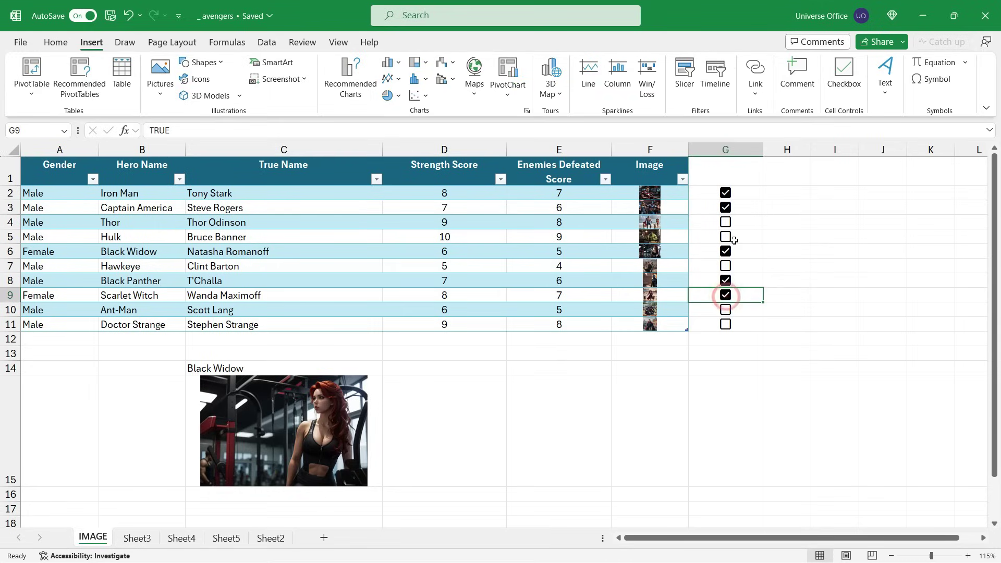
{"action": "left_click", "coordinate": [748, 194]}
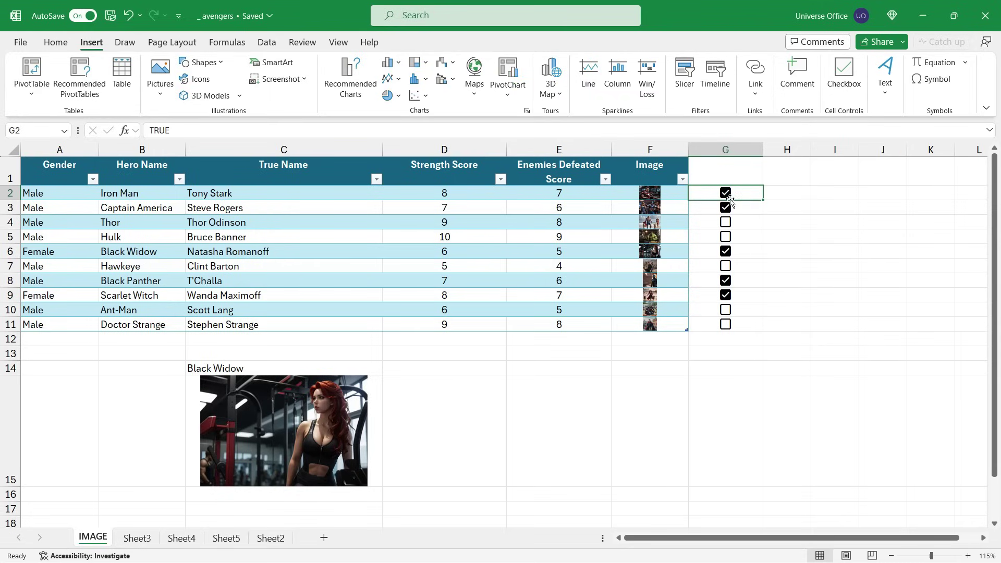
{"action": "left_click", "coordinate": [741, 222]}
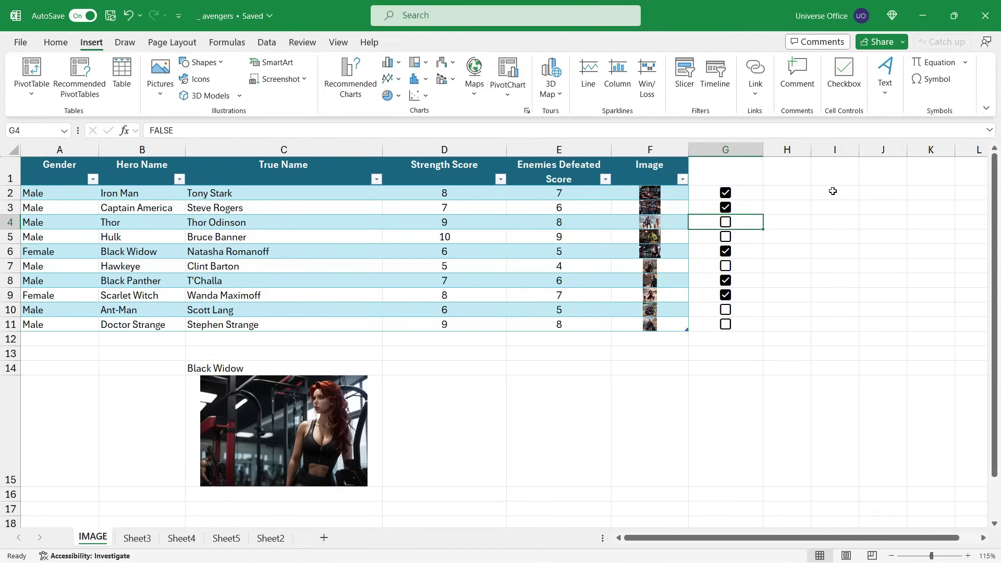
Enter =COUNTIFS(G2:G11,TRUE) in I2 to count the ticked checkboxes.
{"action": "left_click", "coordinate": [833, 192]}
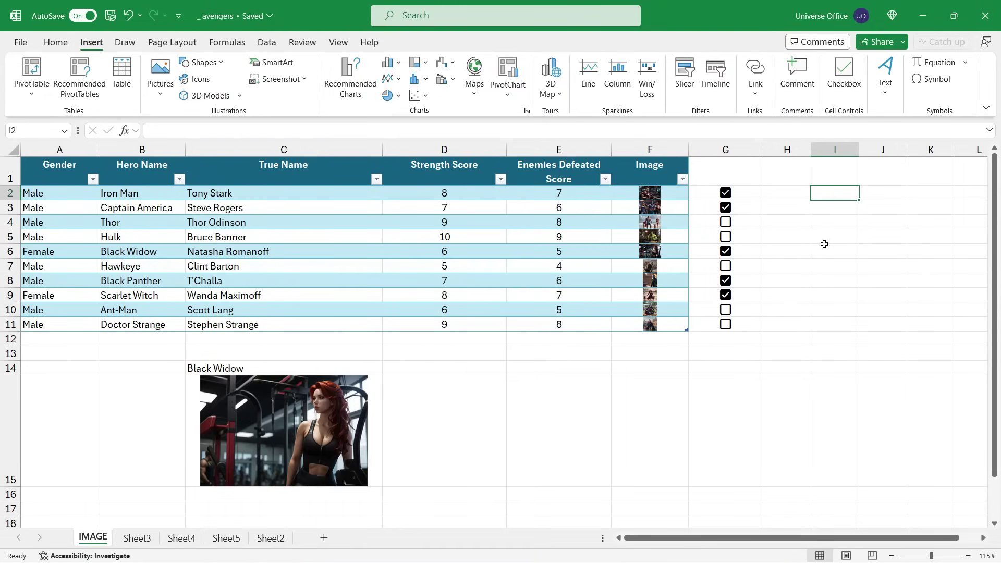
{"action": "type", "text": "=coun"}
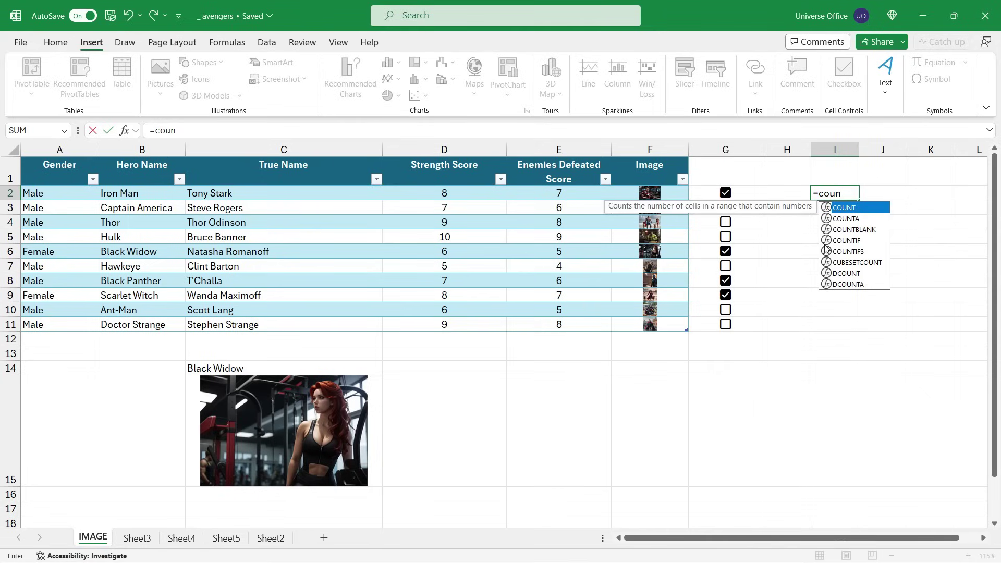
{"action": "type", "text": "tifs("}
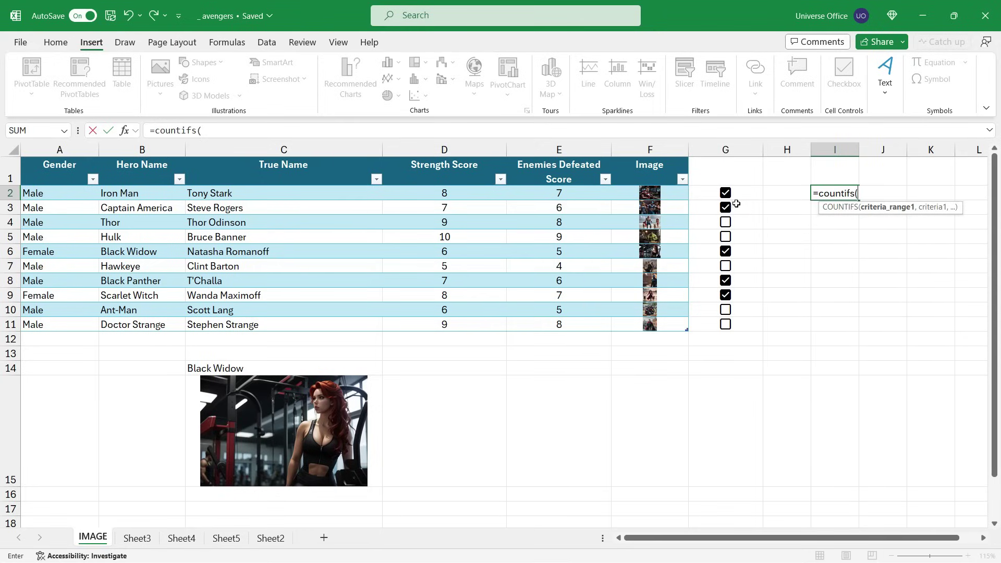
{"action": "left_click_drag", "start_coordinate": [745, 194], "coordinate": [750, 325]}
{"action": "type", "text": ","}
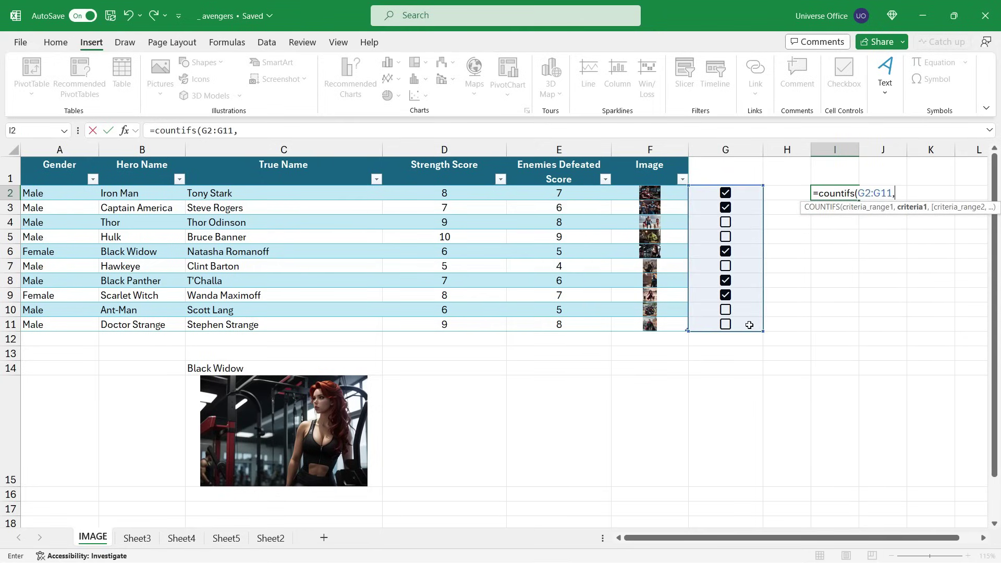
{"action": "type", "text": "true)"}
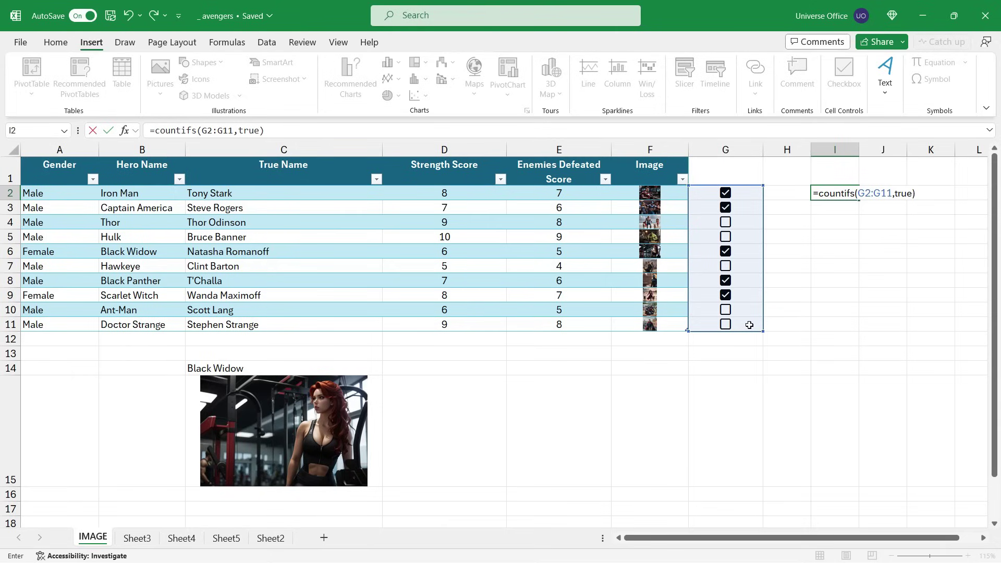
{"action": "key", "text": "Return"}
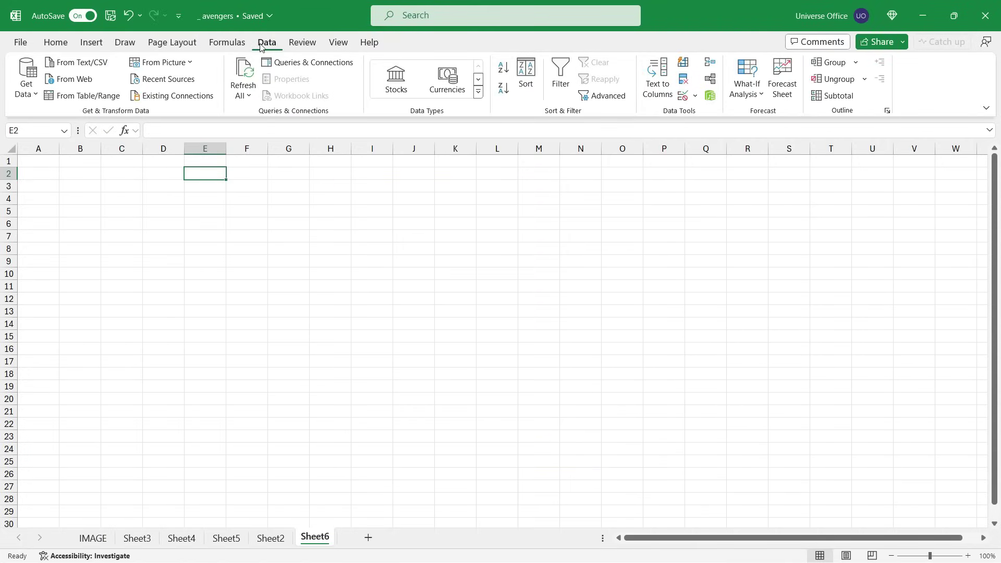
Load the 'photo 1 handraw' picture from the 2024 excel folder into Data from Picture.
{"action": "left_click", "coordinate": [153, 65]}
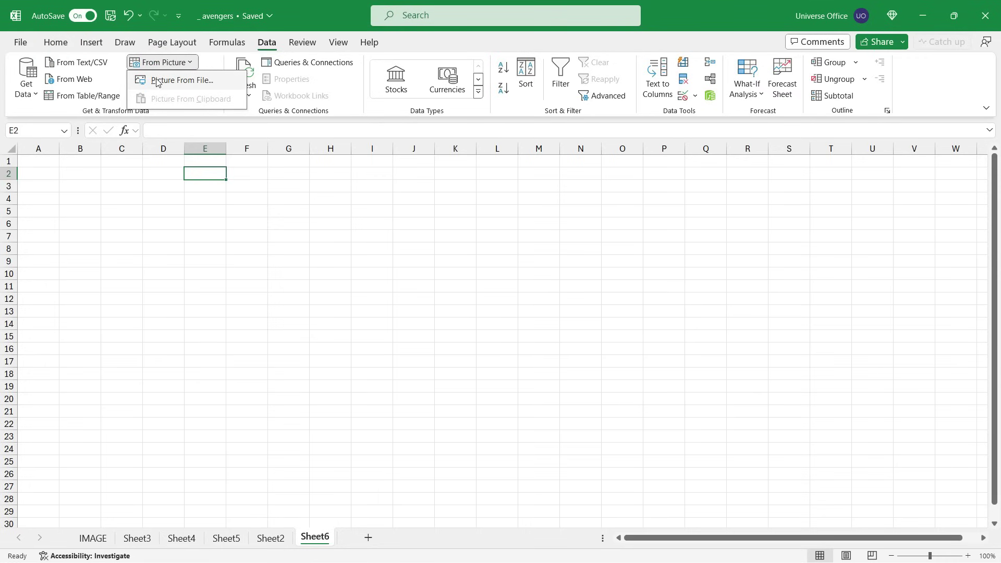
{"action": "left_click", "coordinate": [158, 81]}
{"action": "left_click", "coordinate": [384, 280]}
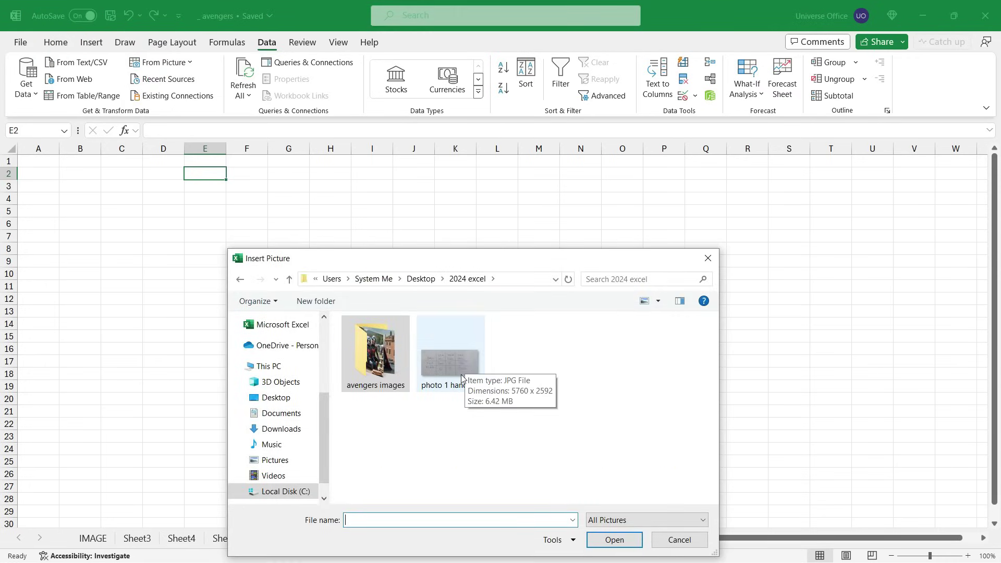
{"action": "left_click", "coordinate": [454, 360]}
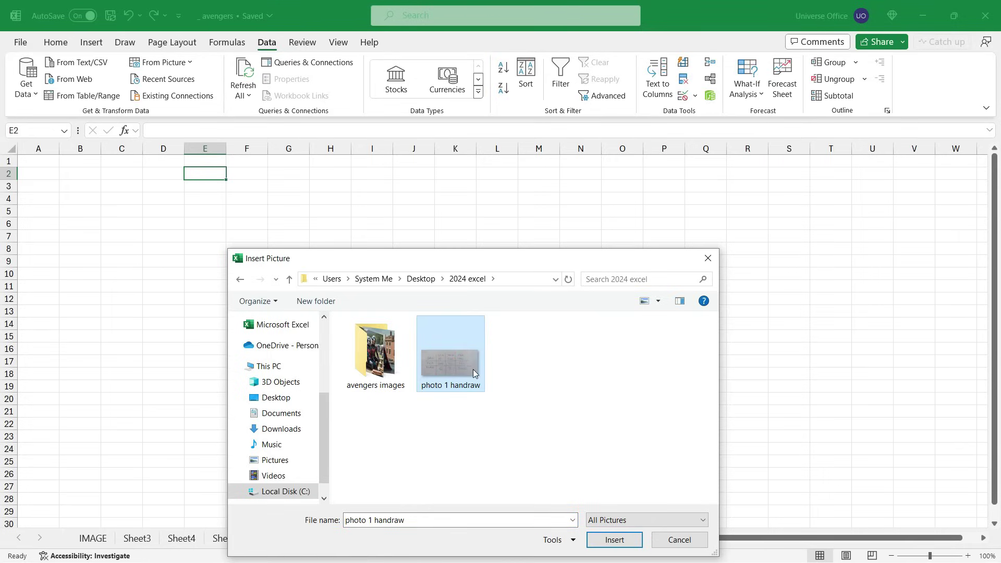
{"action": "left_click", "coordinate": [615, 539]}
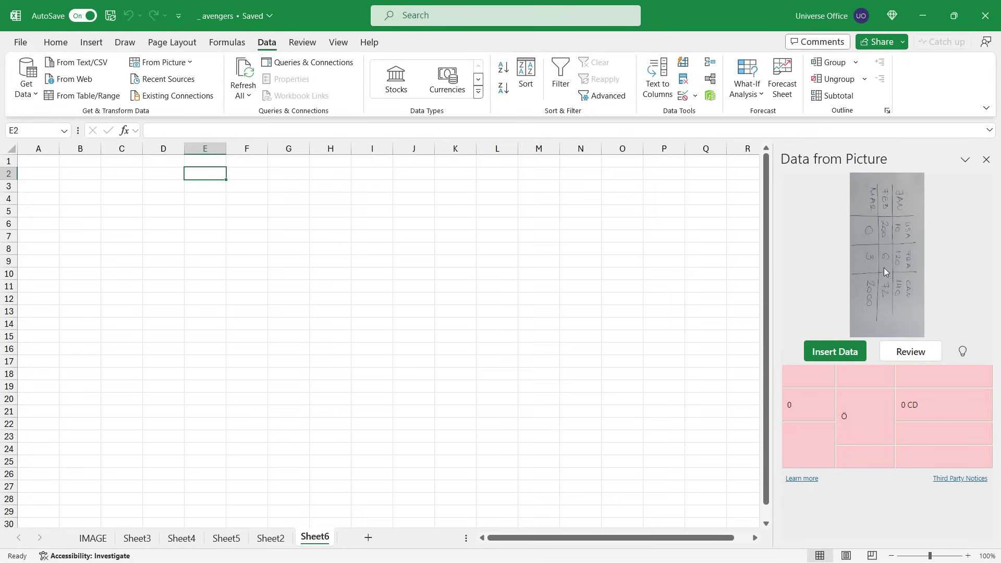
Insert the recognised table into E2:G5, accepting the items flagged for review.
{"action": "left_click", "coordinate": [843, 356]}
{"action": "left_click", "coordinate": [842, 447]}
{"action": "scroll", "coordinate": [217, 213], "scroll_direction": "up", "scroll_amount": 7, "text": "ctrl"}
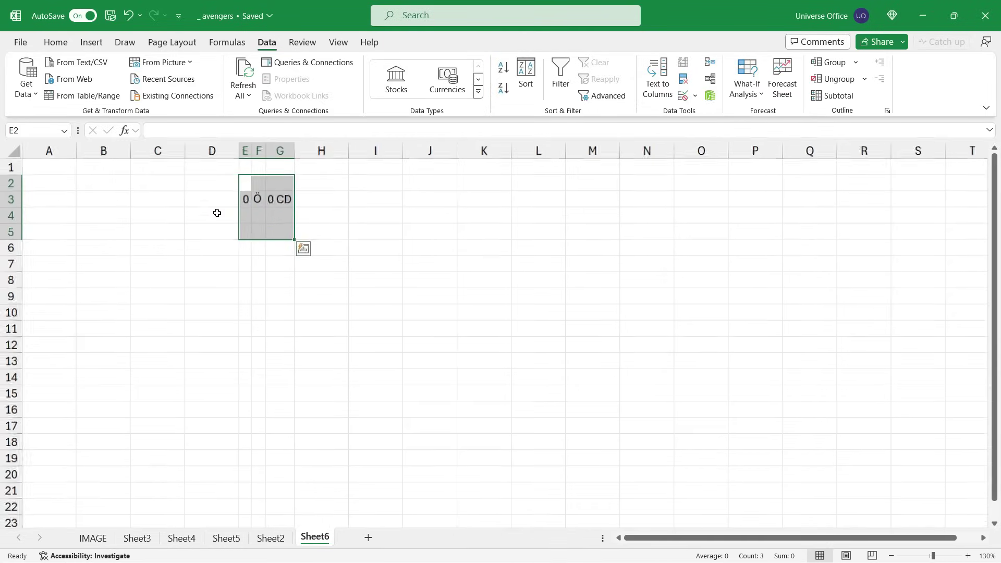
{"action": "left_click_drag", "start_coordinate": [391, 208], "coordinate": [448, 271]}
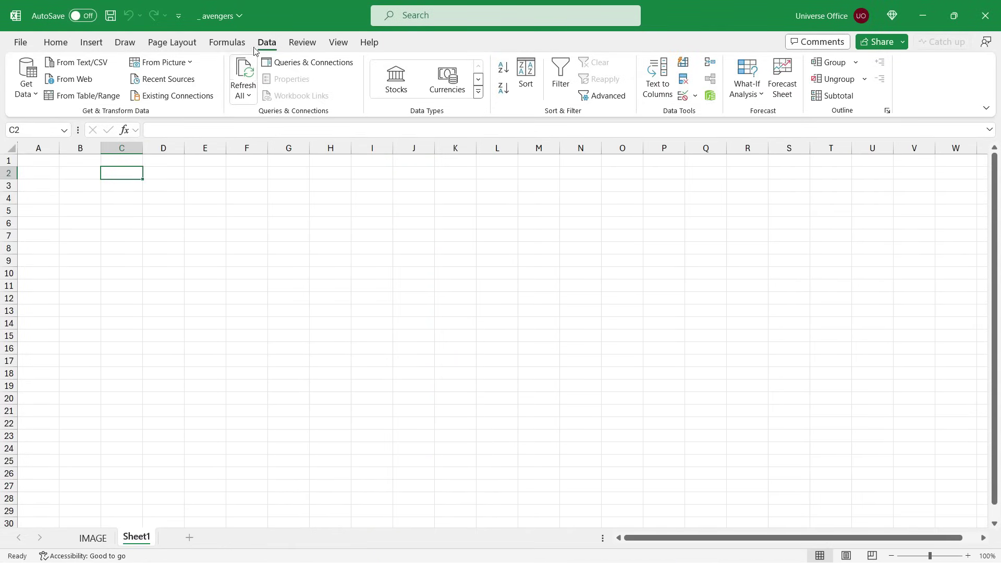
Send the photographed guarantee page to Data from Picture for analysis.
{"action": "left_click", "coordinate": [182, 63]}
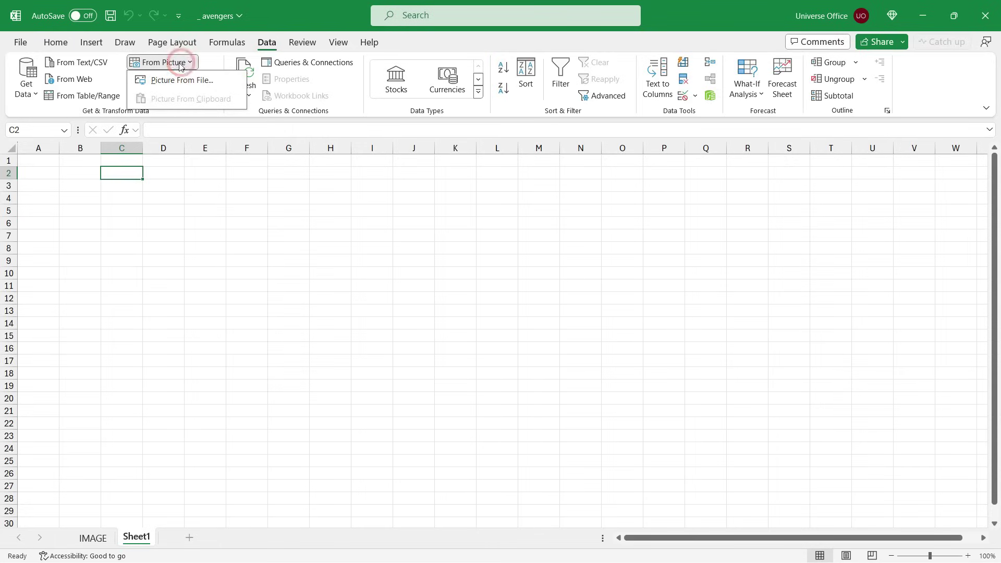
{"action": "left_click", "coordinate": [182, 80]}
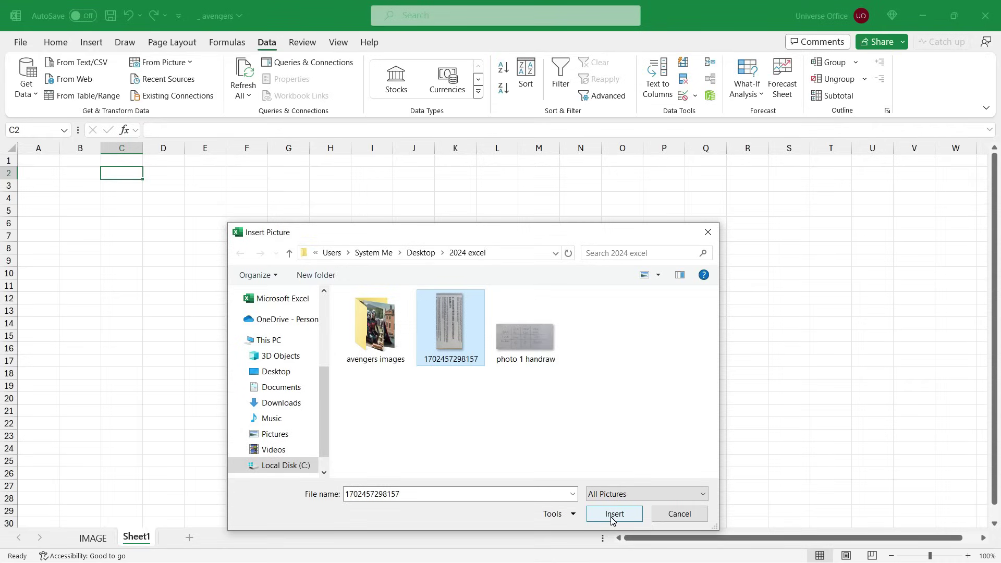
{"action": "left_click", "coordinate": [612, 512]}
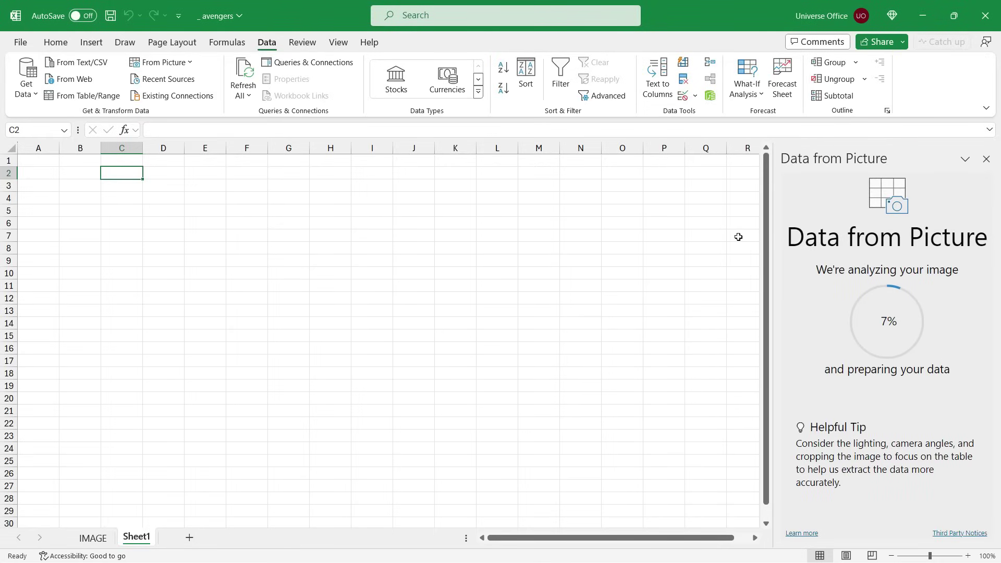
{"action": "scroll", "coordinate": [855, 380], "scroll_direction": "down", "scroll_amount": 1}
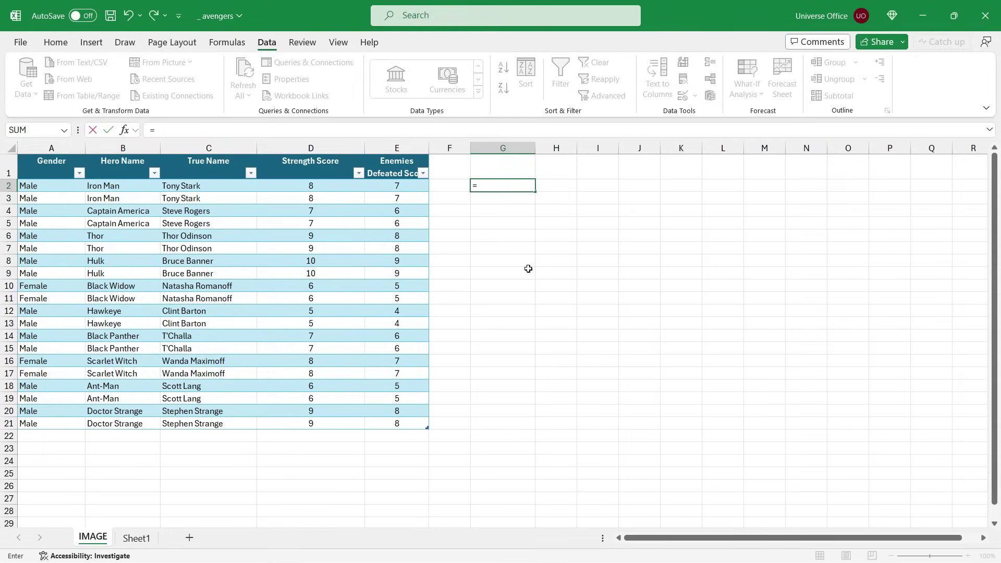
Start a PIVOTBY in G2 with Hero Name rows, Gender columns and Strength Score values.
{"action": "type", "text": "pivotby"}
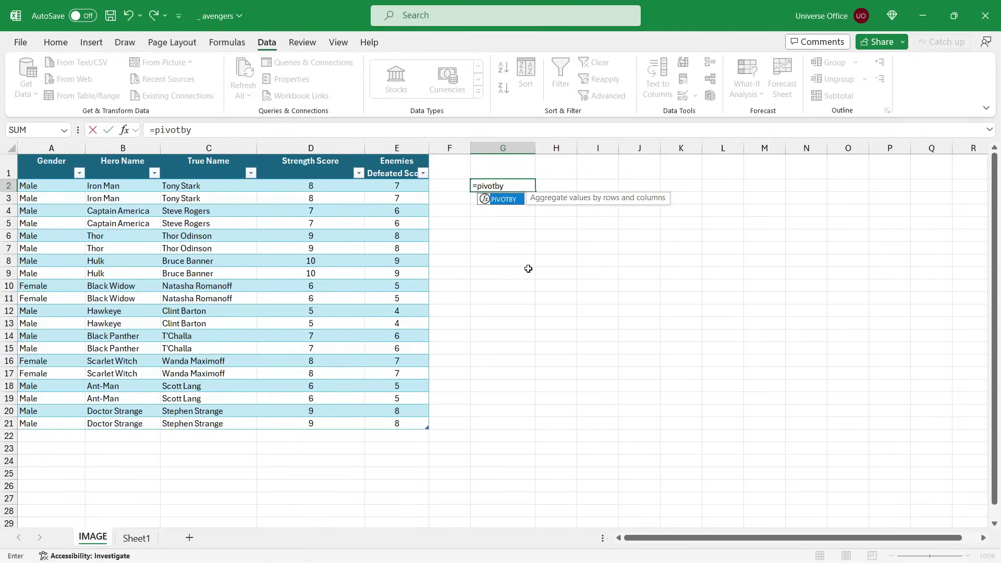
{"action": "type", "text": "("}
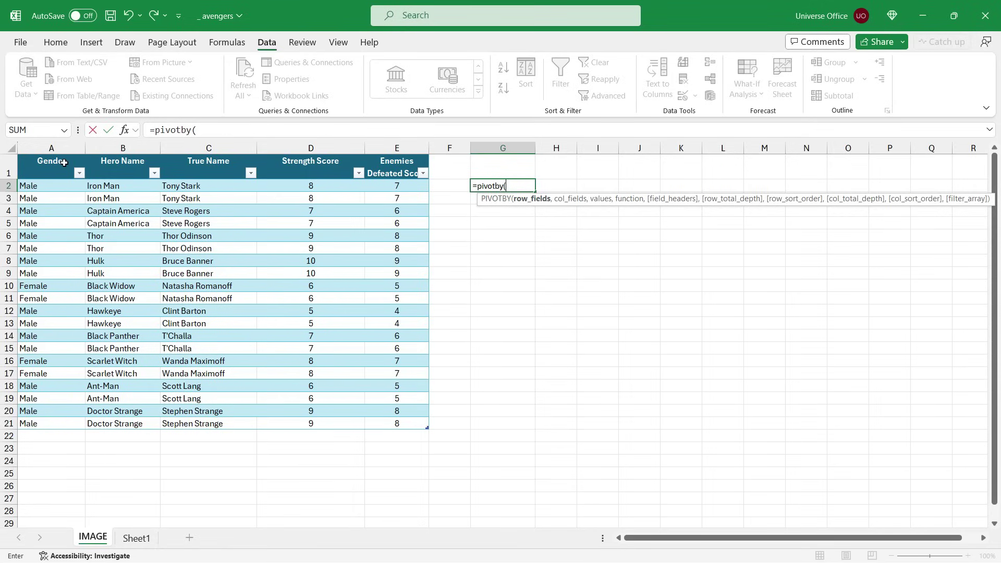
{"action": "left_click_drag", "start_coordinate": [119, 164], "coordinate": [128, 424]}
{"action": "type", "text": ","}
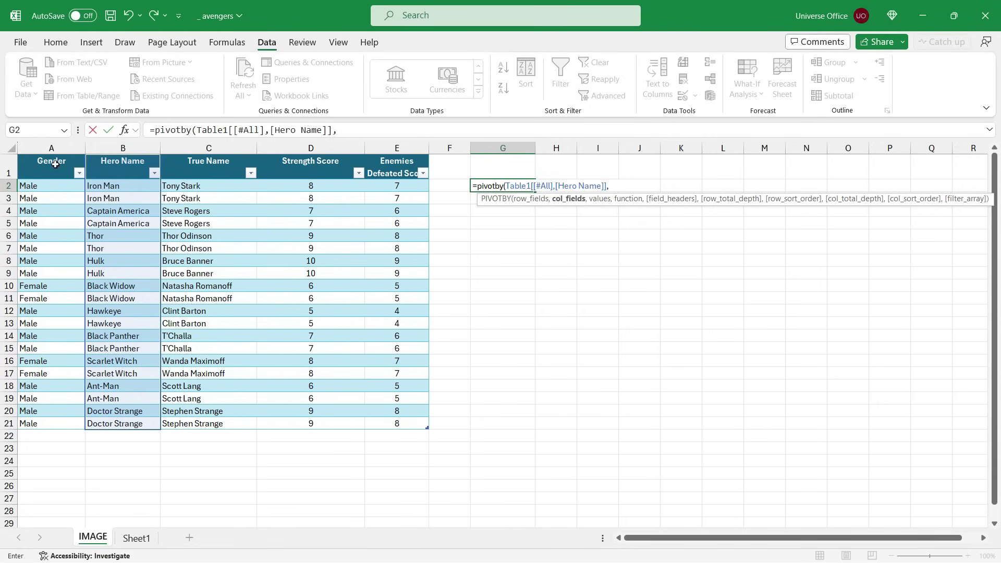
{"action": "left_click_drag", "start_coordinate": [55, 164], "coordinate": [51, 425]}
{"action": "type", "text": ","}
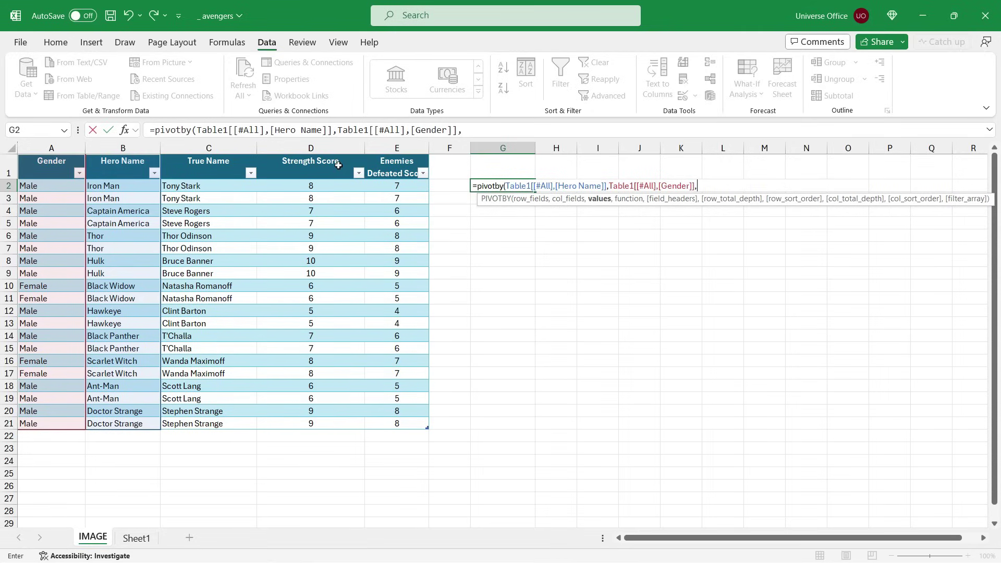
{"action": "left_click_drag", "start_coordinate": [334, 165], "coordinate": [324, 423]}
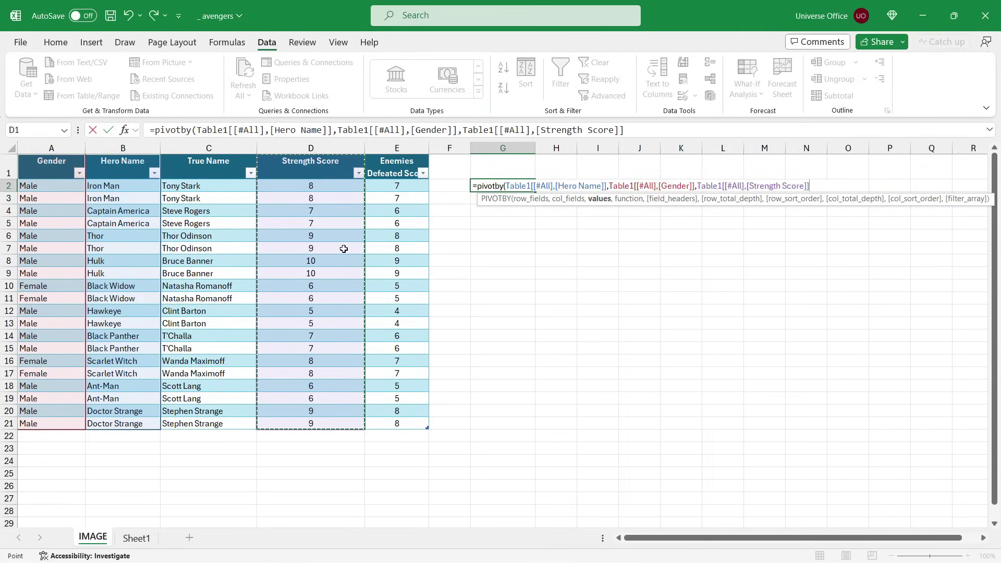
{"action": "type", "text": ","}
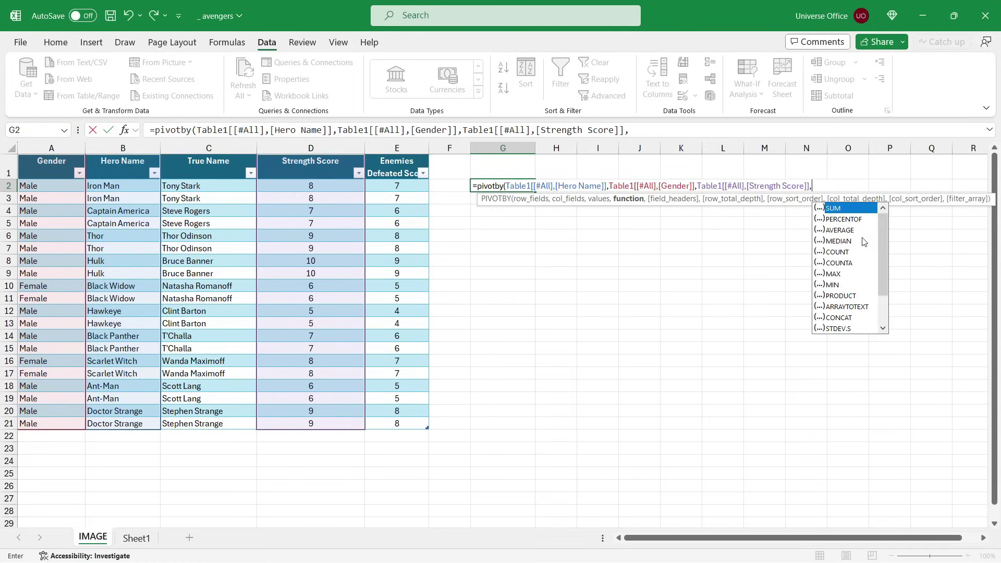
Complete the PIVOTBY with SUM, headers option 3 and grand totals 1, then select the spilled result.
{"action": "mouse_move", "coordinate": [881, 229]}
{"action": "left_mouse_down"}
{"action": "mouse_move", "coordinate": [879, 272]}
{"action": "mouse_move", "coordinate": [880, 227]}
{"action": "left_mouse_up"}
{"action": "double_click", "coordinate": [846, 209]}
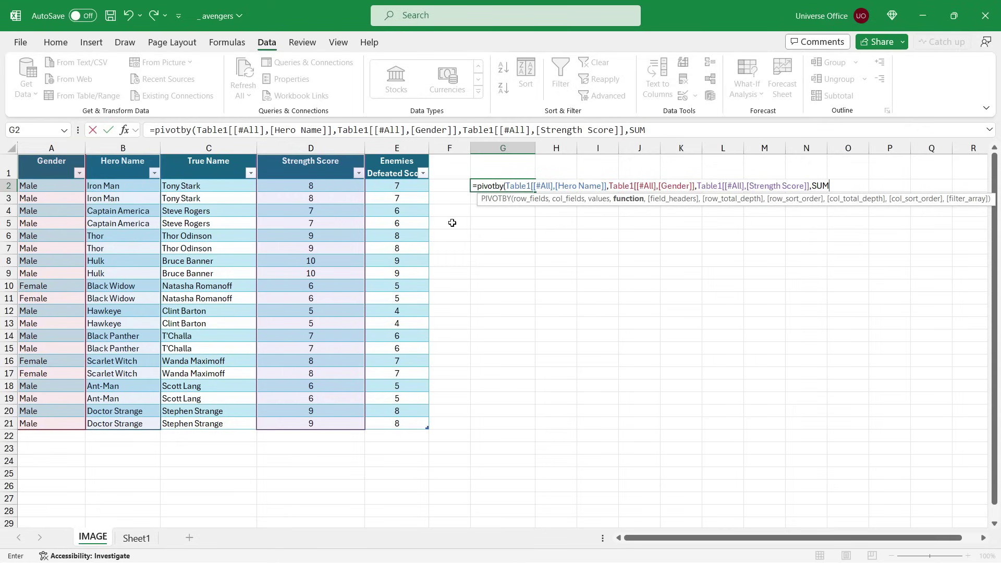
{"action": "type", "text": ","}
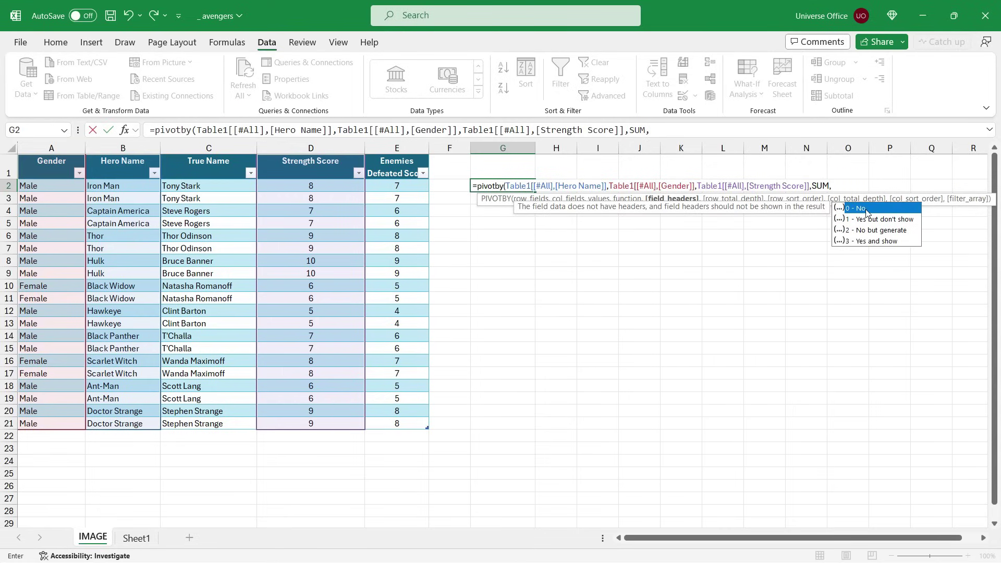
{"action": "double_click", "coordinate": [859, 242]}
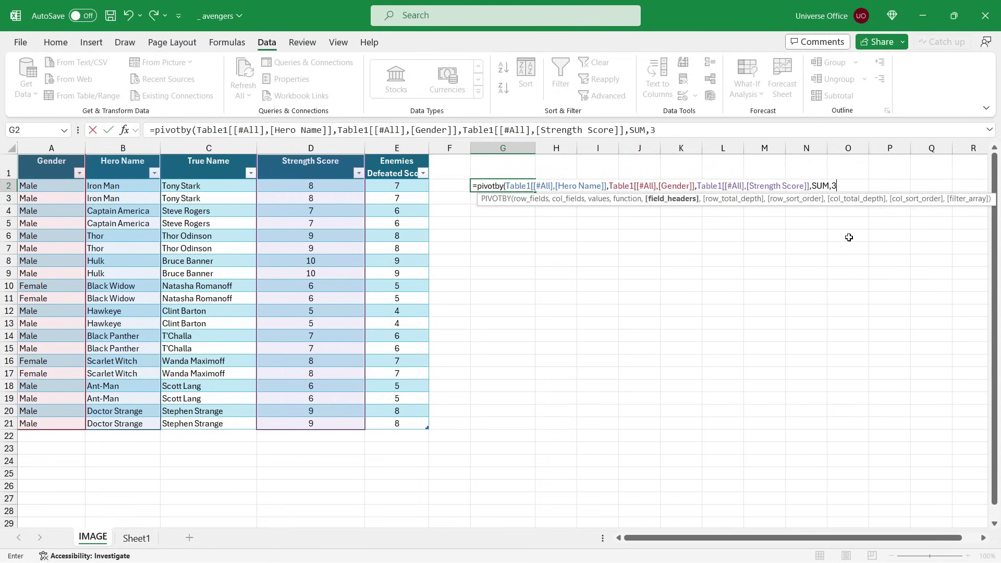
{"action": "type", "text": ","}
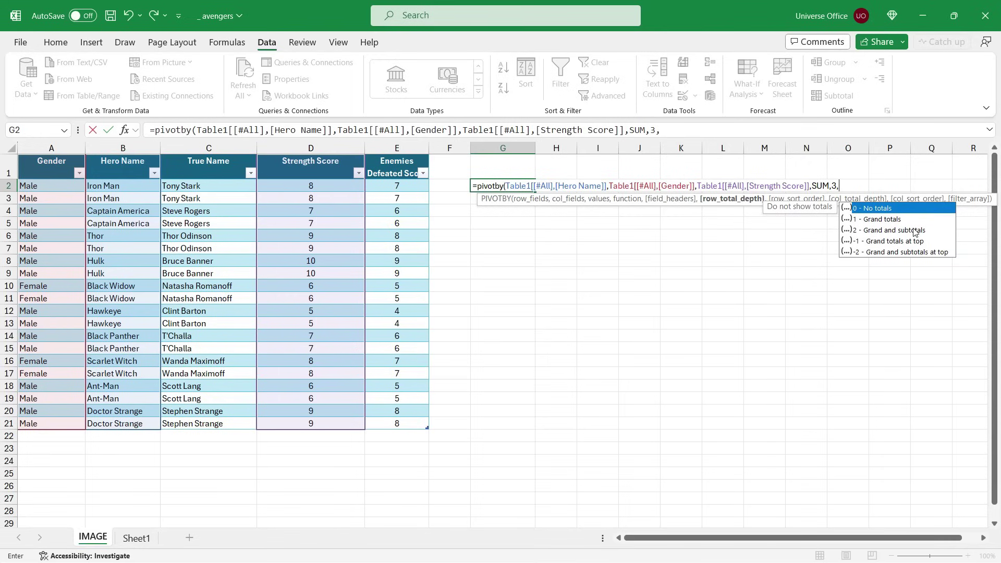
{"action": "double_click", "coordinate": [887, 220]}
{"action": "type", "text": ")"}
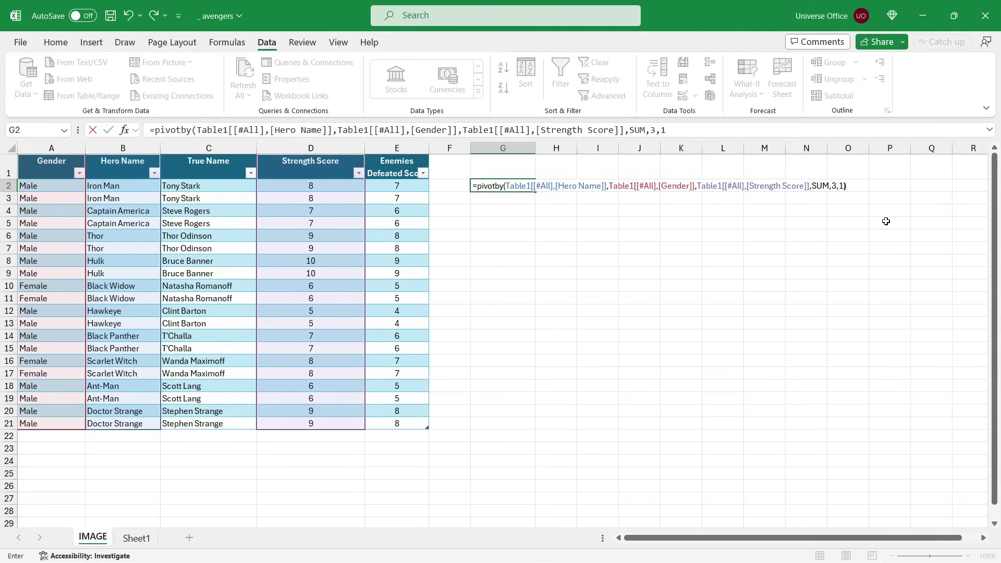
{"action": "key", "text": "Return"}
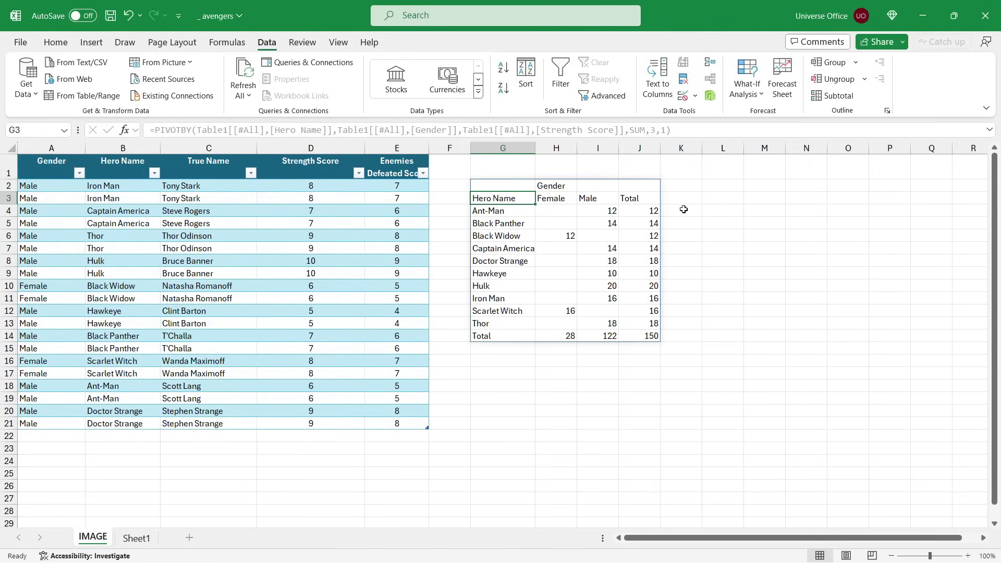
{"action": "left_click_drag", "start_coordinate": [505, 196], "coordinate": [650, 336]}
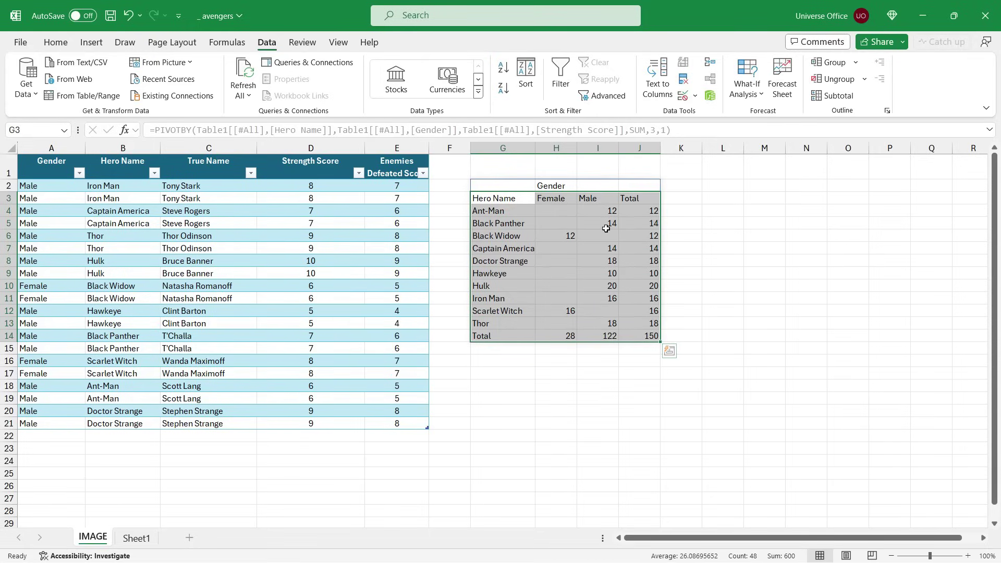
Undo the PIVOTBY and start a GROUPBY in G2 grouping Strength Score by Gender.
{"action": "key", "text": "ctrl+z"}
{"action": "type", "text": "=GROUPB"}
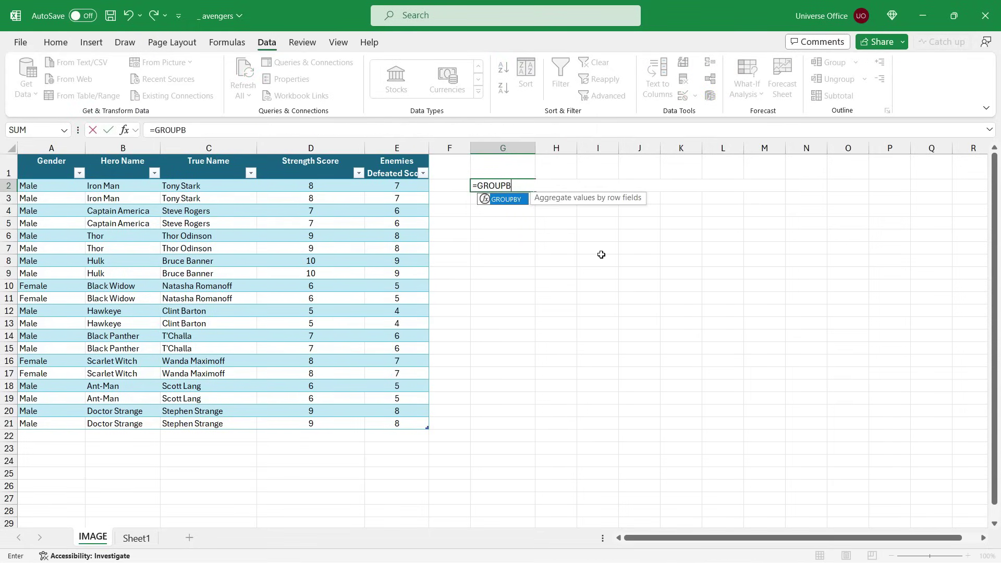
{"action": "type", "text": "Y("}
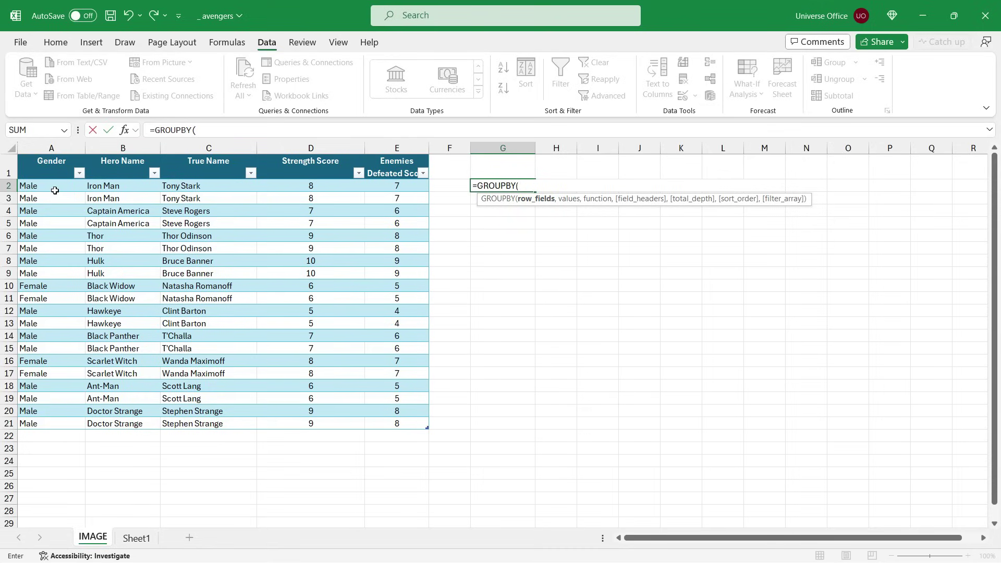
{"action": "left_click_drag", "start_coordinate": [59, 163], "coordinate": [45, 421]}
{"action": "type", "text": ","}
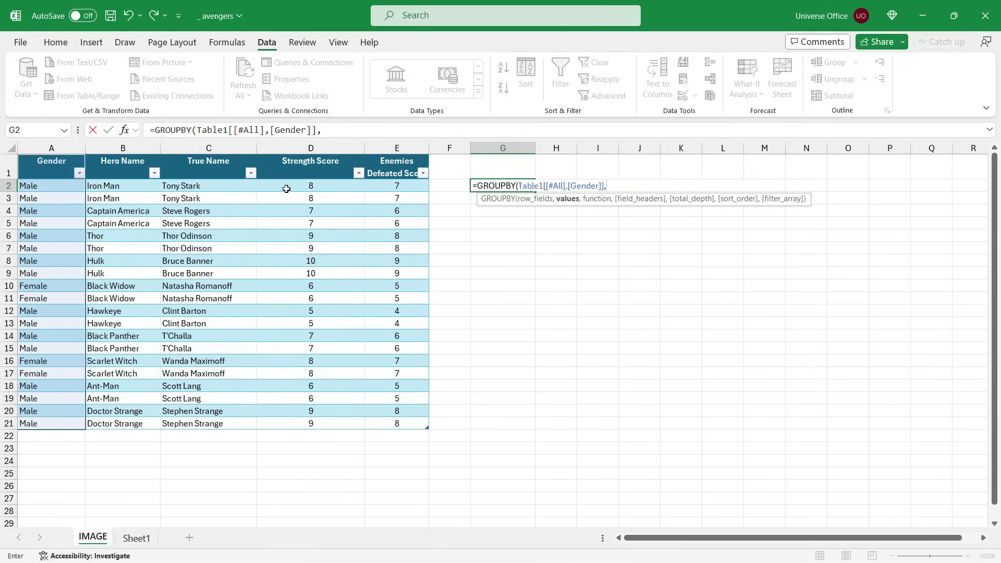
{"action": "left_click_drag", "start_coordinate": [300, 171], "coordinate": [297, 420]}
{"action": "type", "text": ","}
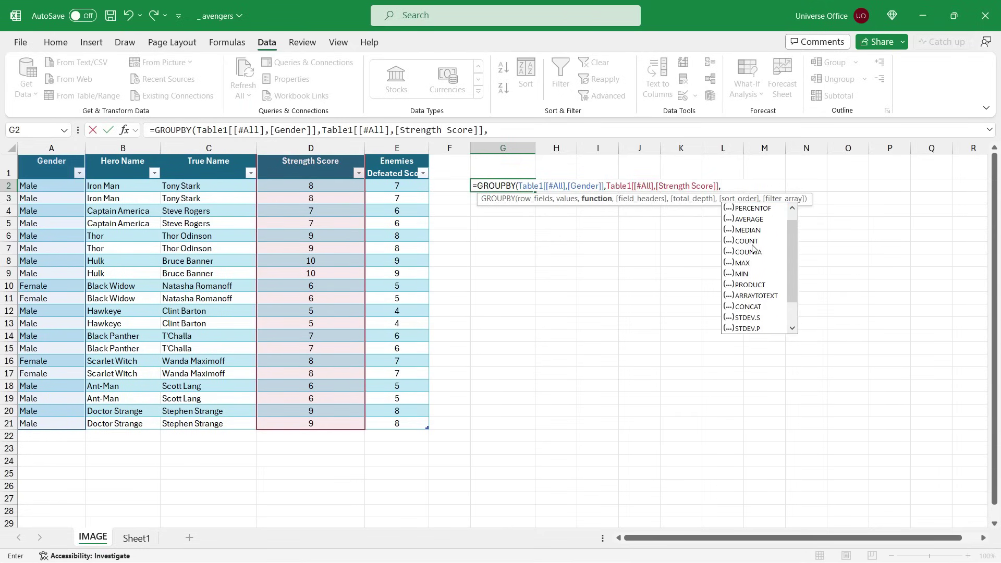
Finish the GROUPBY with SUM, headers 3 and totals 1, giving Female 28, Male 122, Total 150.
{"action": "double_click", "coordinate": [744, 211]}
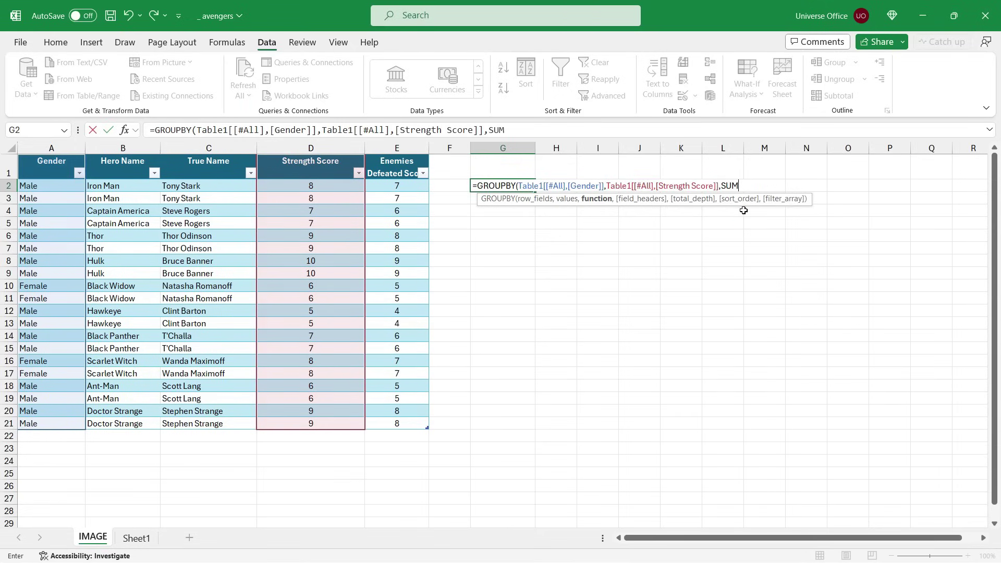
{"action": "type", "text": ","}
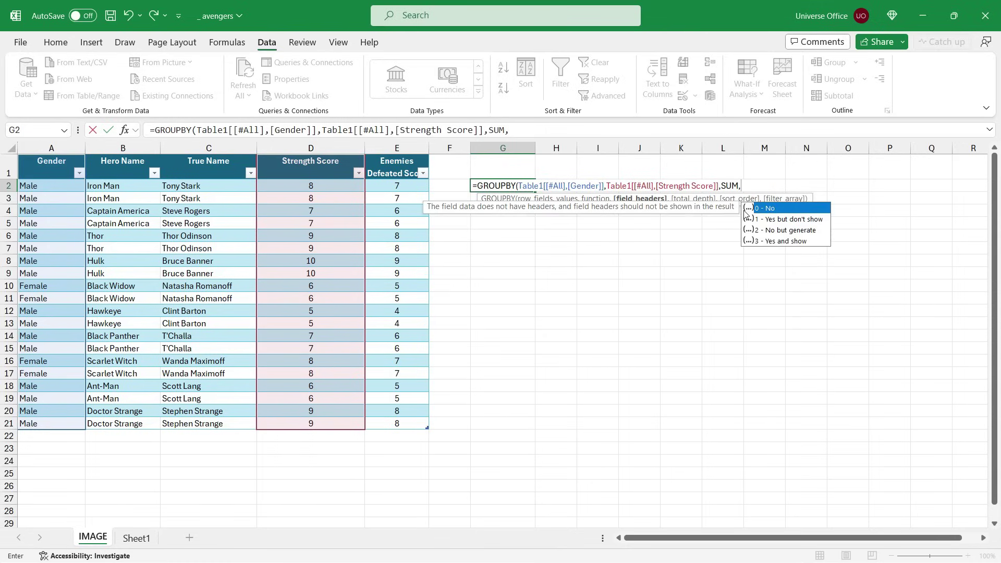
{"action": "double_click", "coordinate": [776, 241]}
{"action": "type", "text": ","}
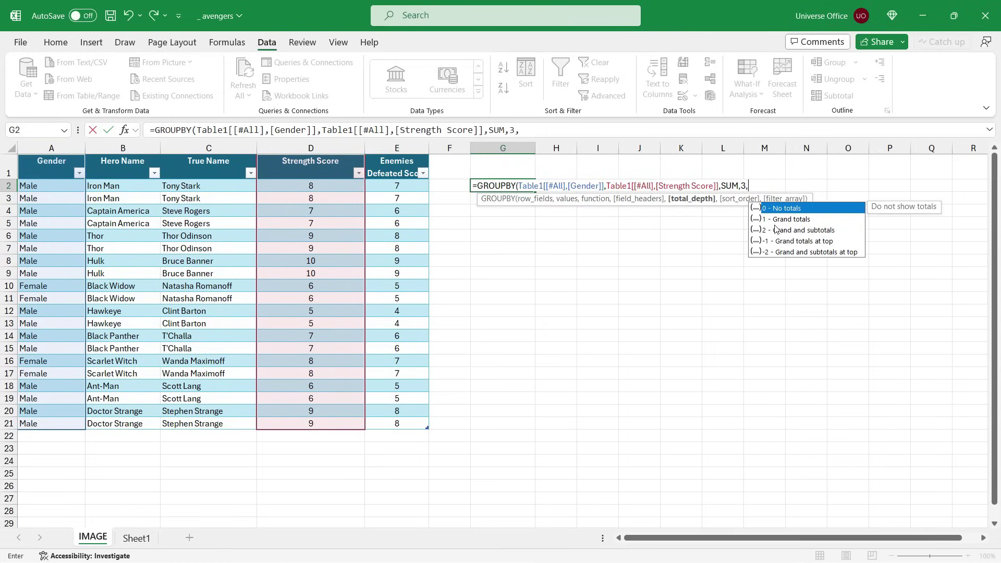
{"action": "double_click", "coordinate": [784, 219]}
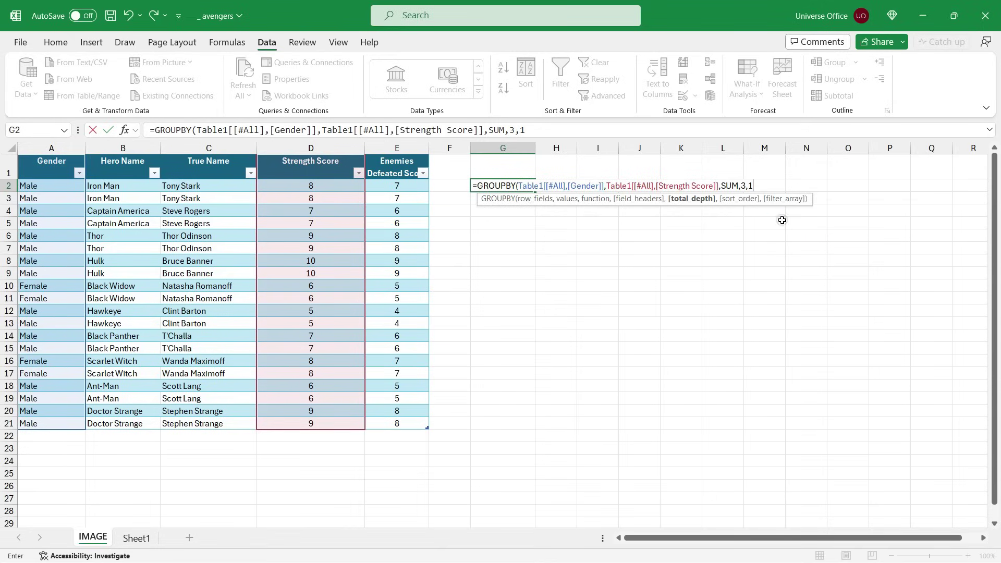
{"action": "type", "text": ")"}
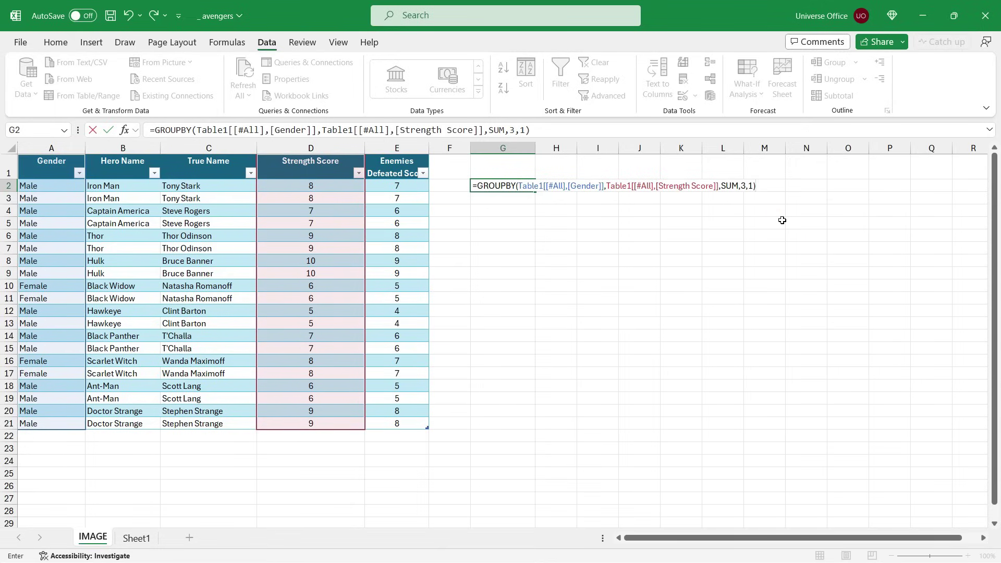
{"action": "key", "text": "Return"}
{"action": "left_click_drag", "start_coordinate": [514, 188], "coordinate": [542, 223]}
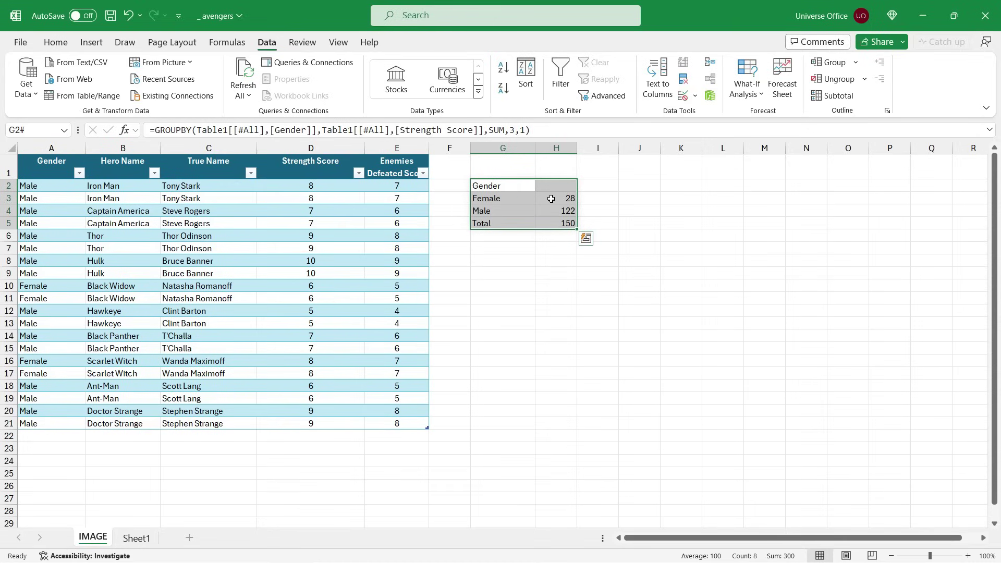
{"action": "key", "text": "shift+Tab"}
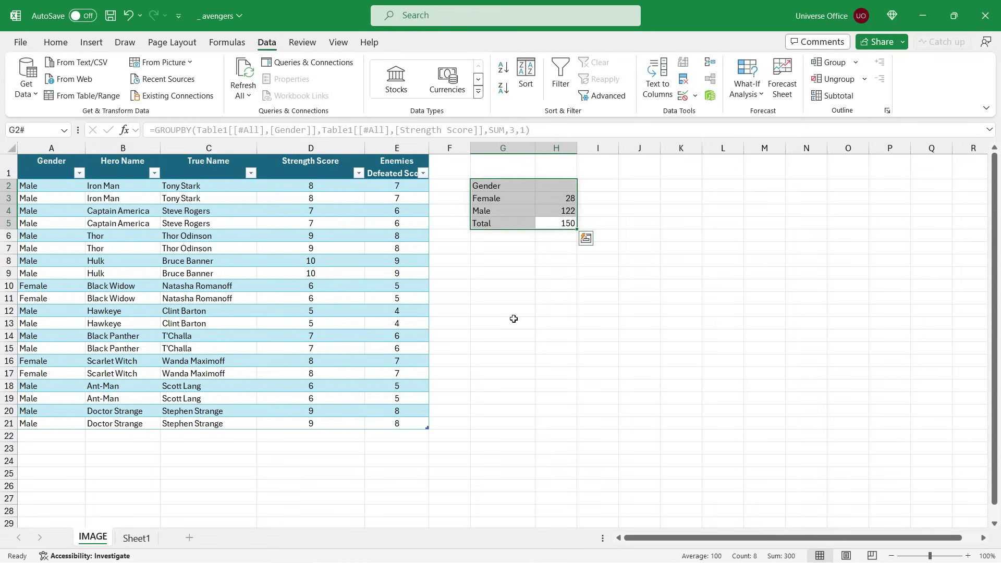